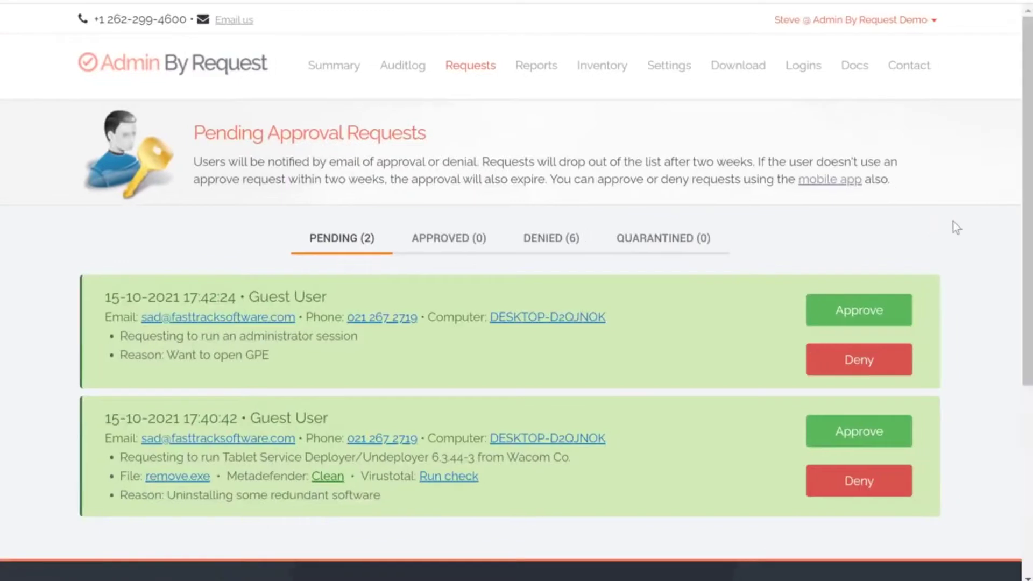
- Begin denying the administrator session request to open GPE, leaving the optional deny reason empty
scroll(953, 224, down, 3)
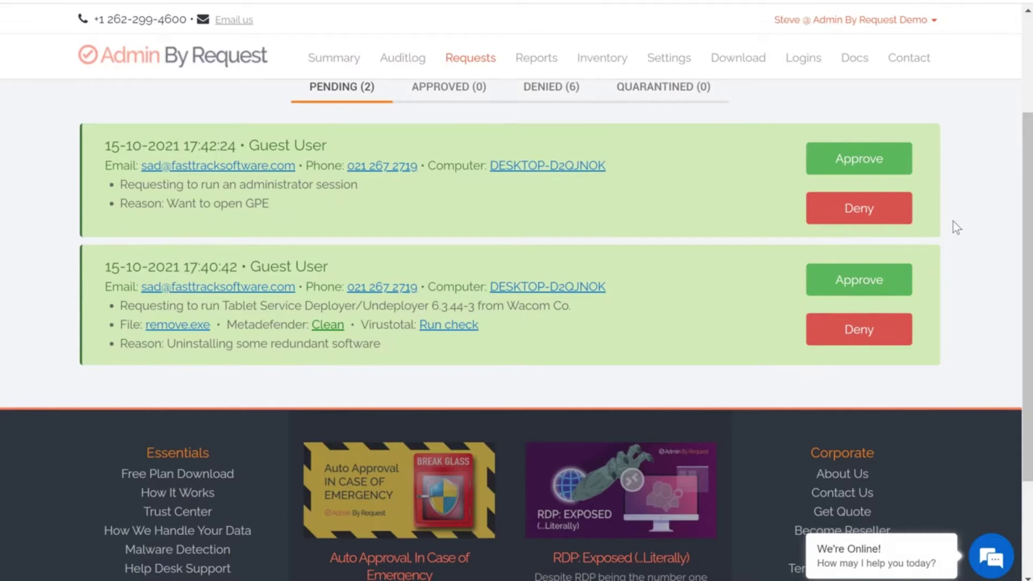
scroll(974, 235, up, 3)
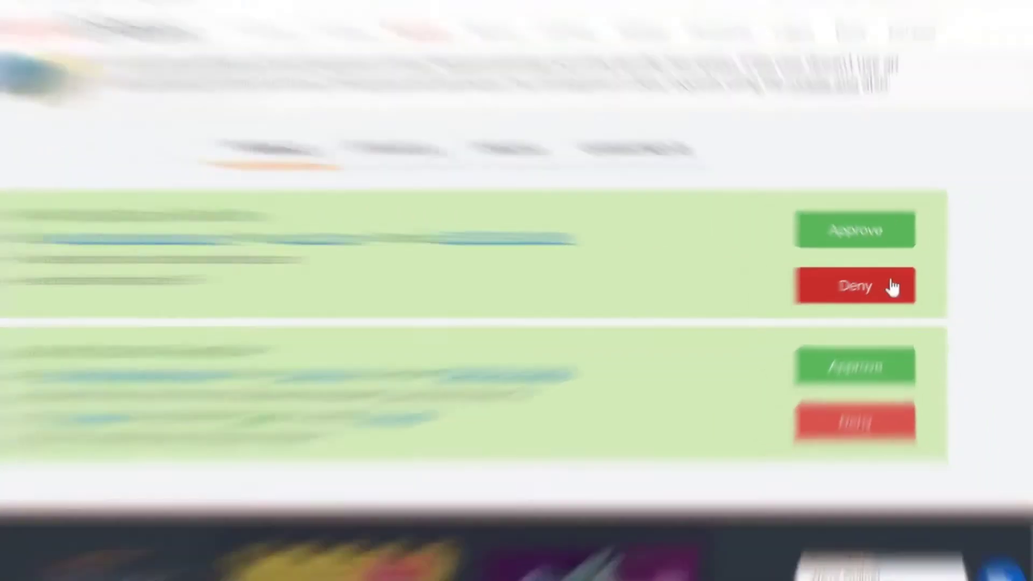
click(892, 286)
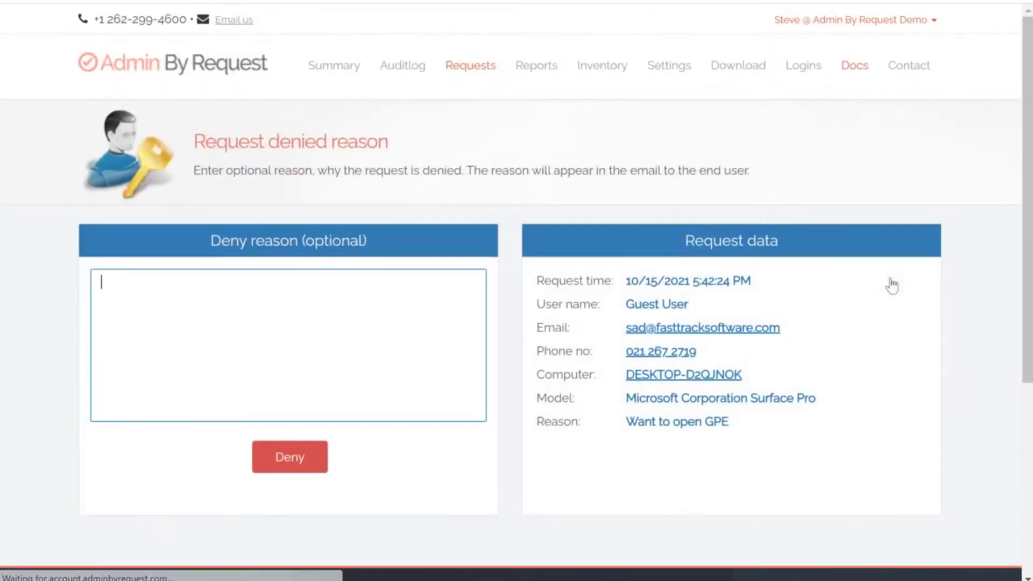
scroll(562, 199, down, 1)
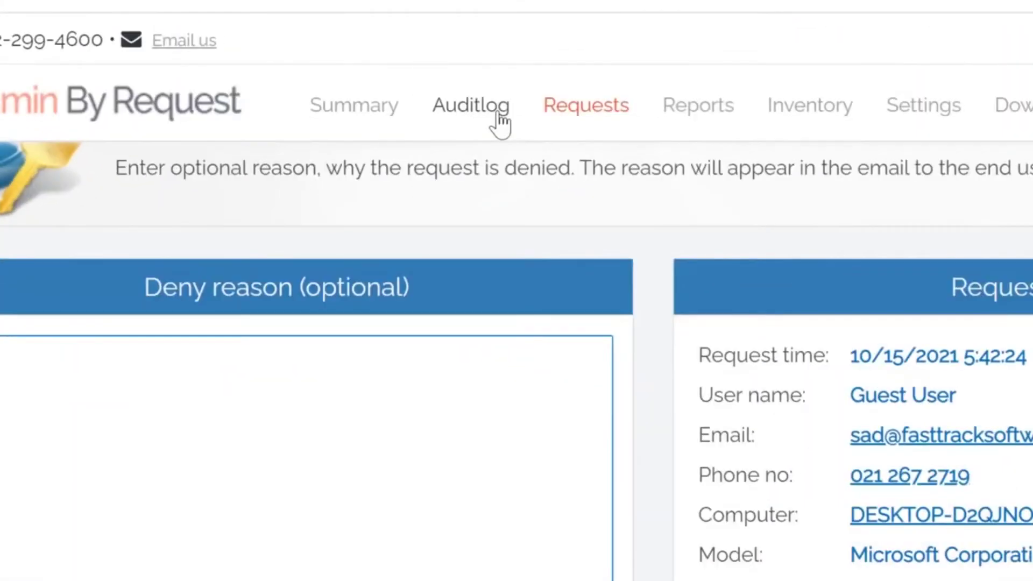
- Open the Auditlog and switch to its ADMIN SESSIONS list
click(498, 114)
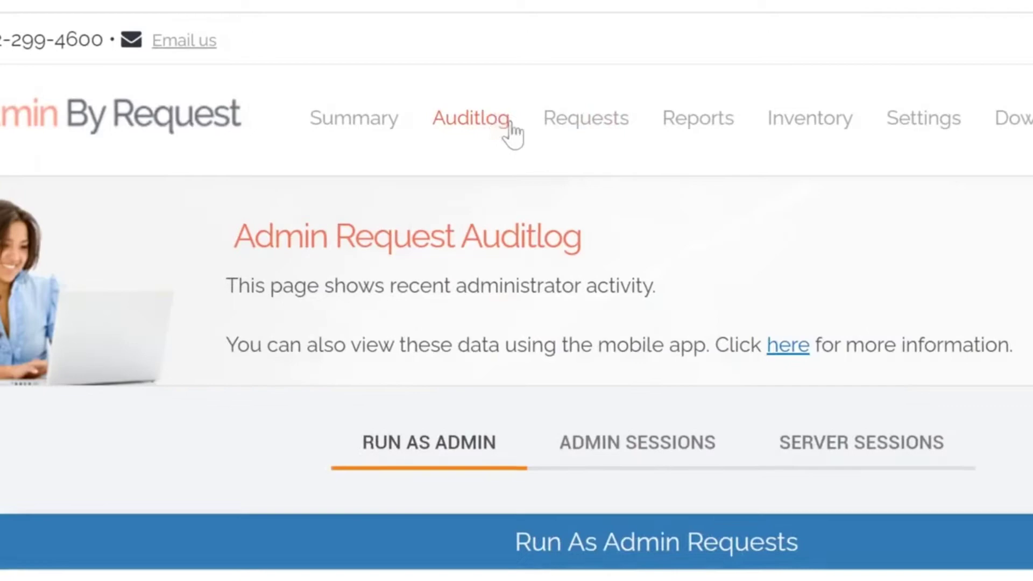
scroll(803, 235, down, 2)
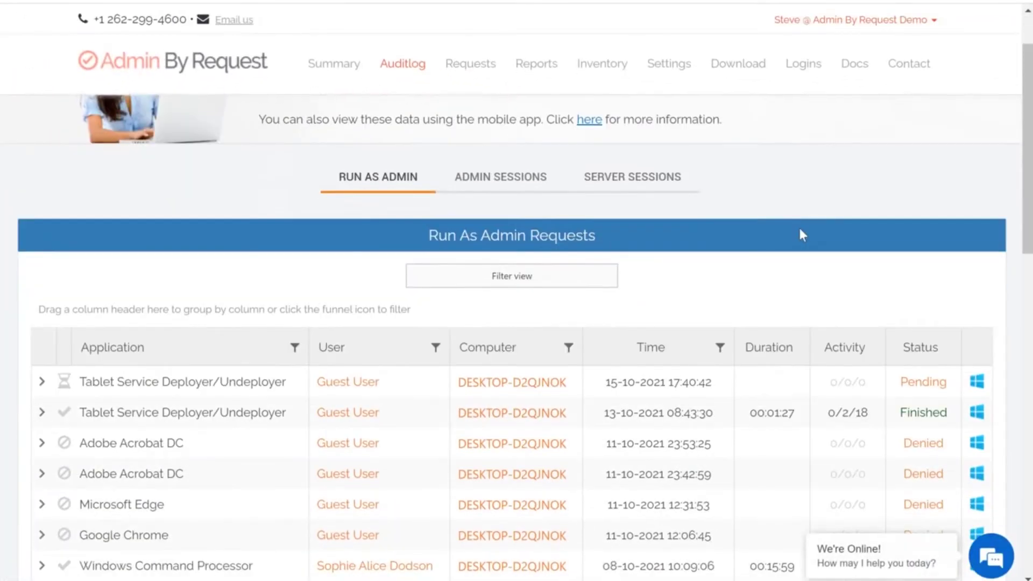
scroll(803, 235, down, 2)
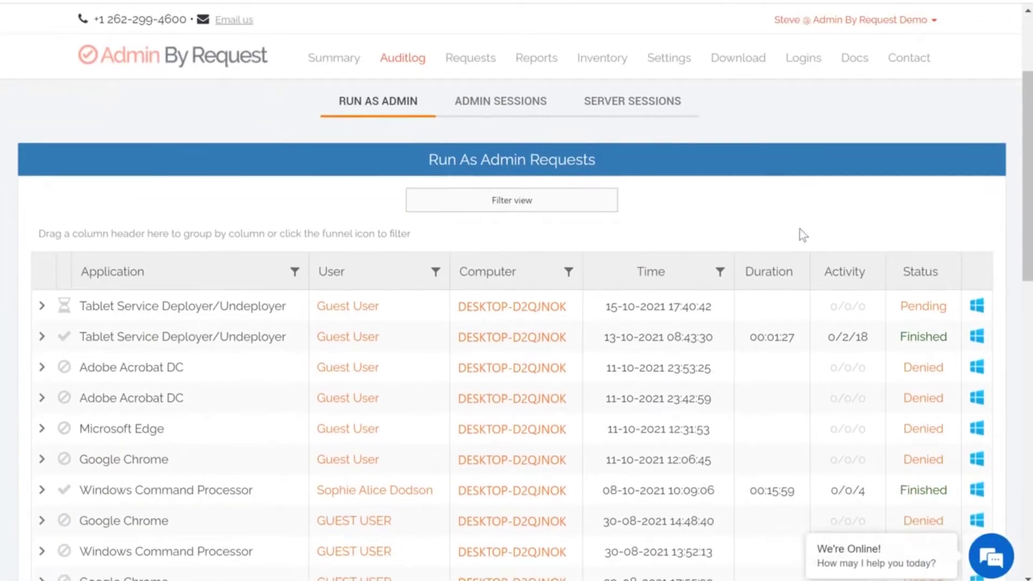
scroll(540, 134, up, 4)
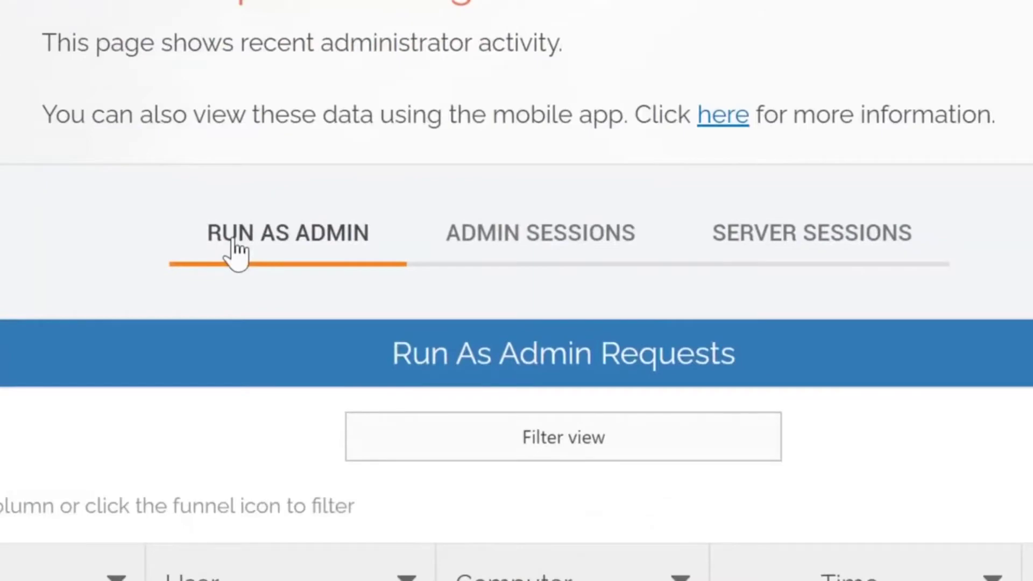
click(516, 242)
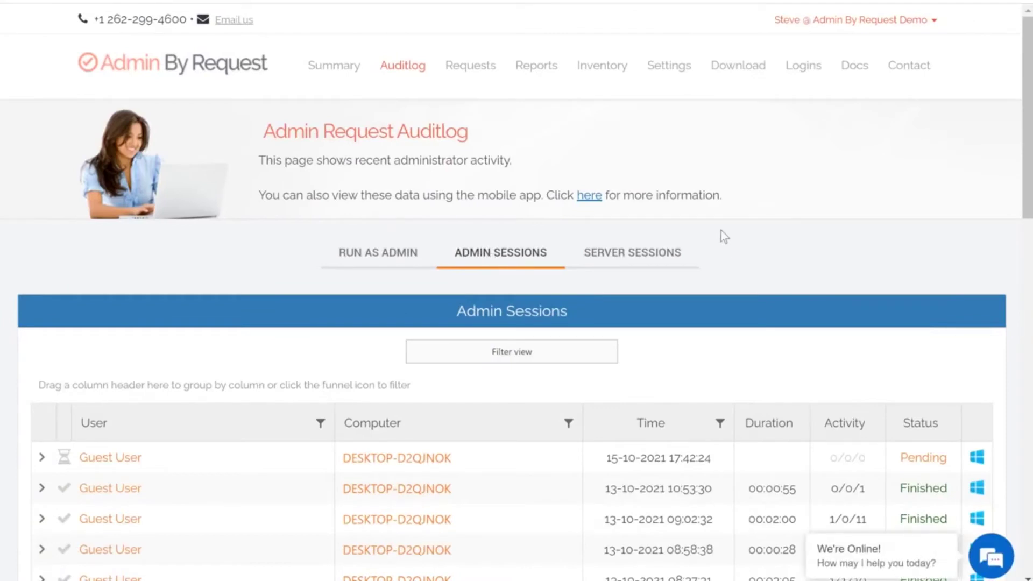
scroll(724, 237, down, 3)
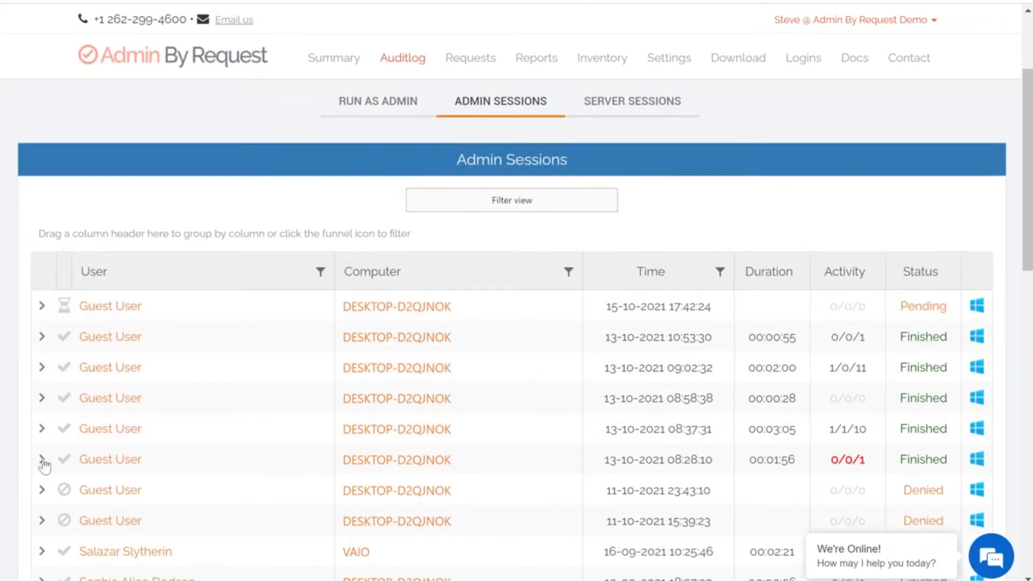
click(42, 460)
scroll(780, 285, down, 3)
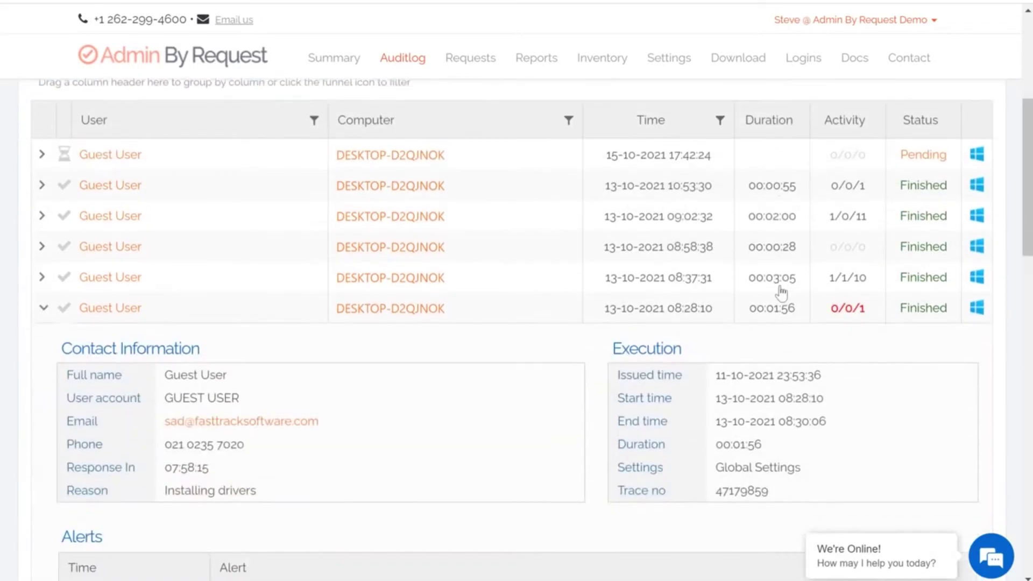
scroll(781, 293, down, 3)
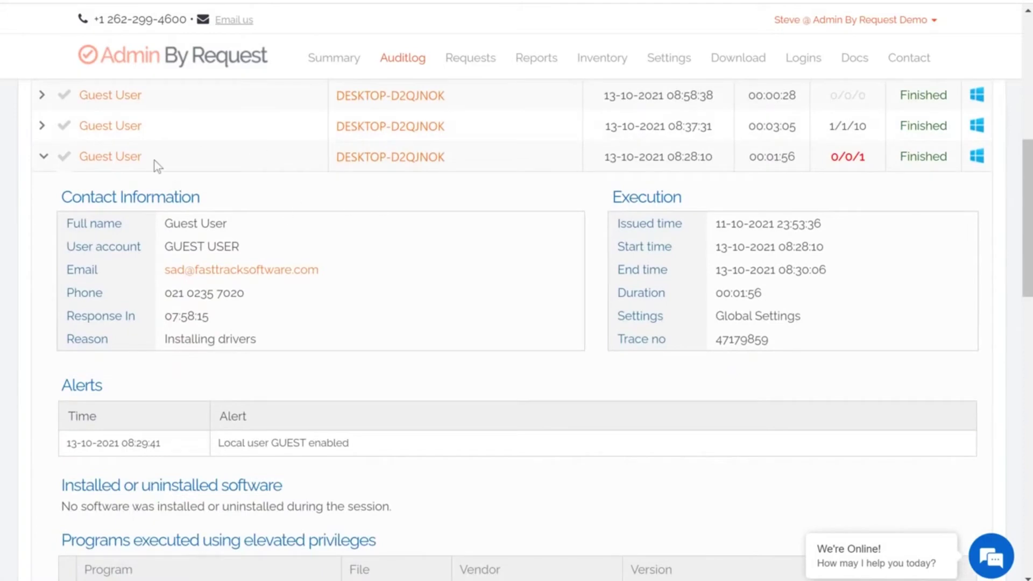
scroll(459, 247, down, 3)
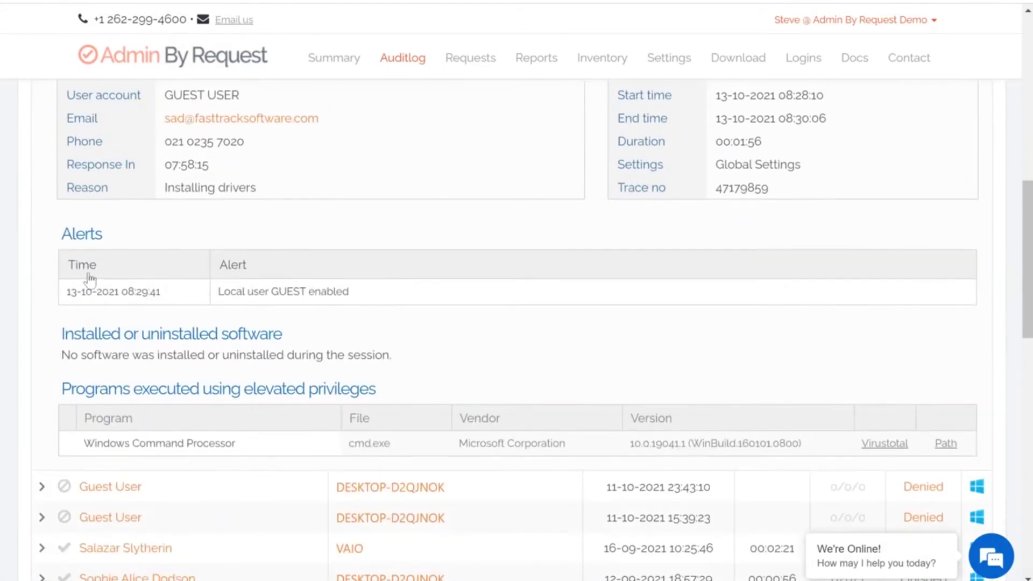
scroll(585, 246, down, 2)
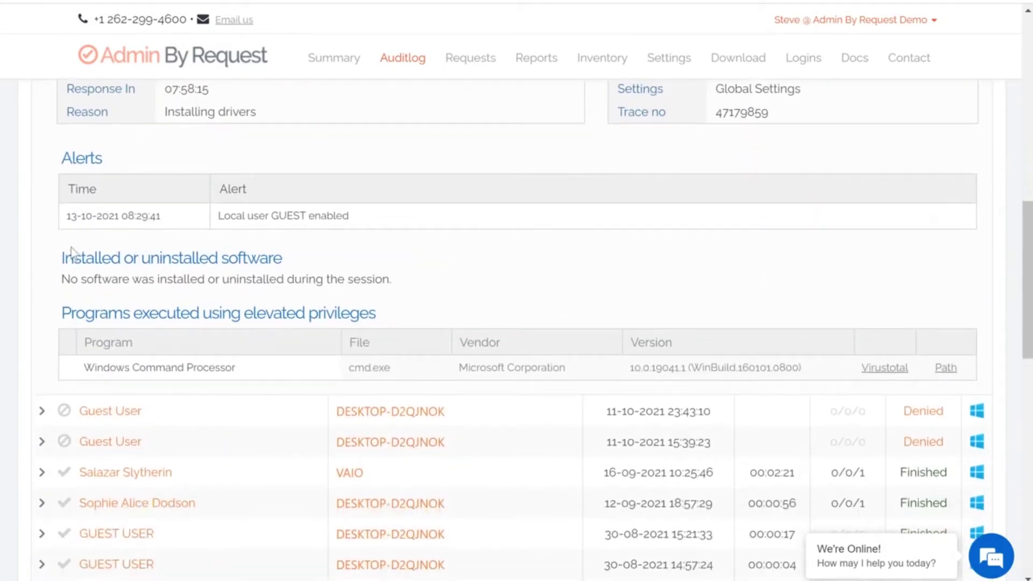
scroll(299, 256, down, 2)
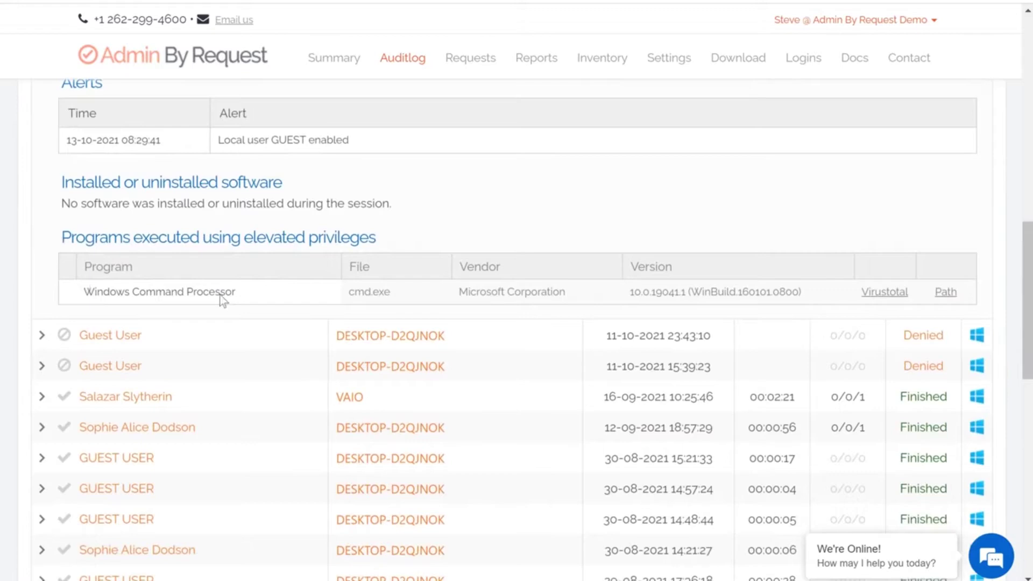
scroll(302, 194, up, 10)
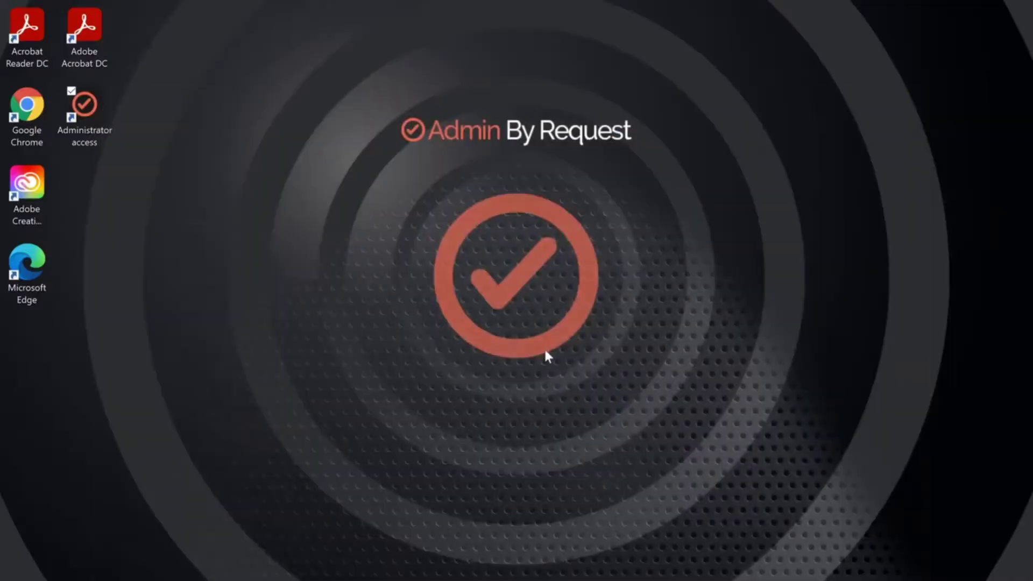
key(Up)
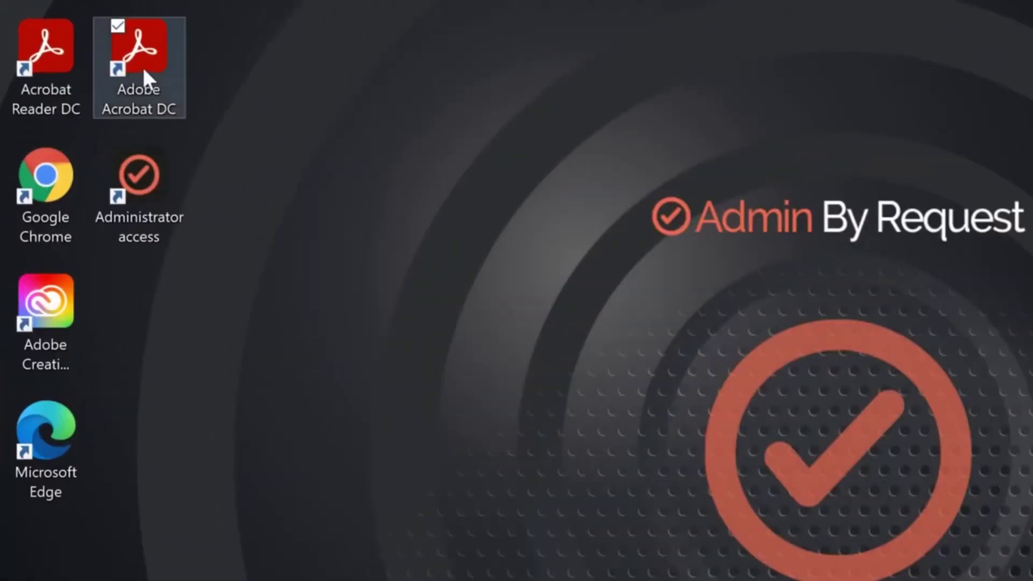
- Run the Adobe Acrobat DC desktop shortcut as administrator
right_click(143, 66)
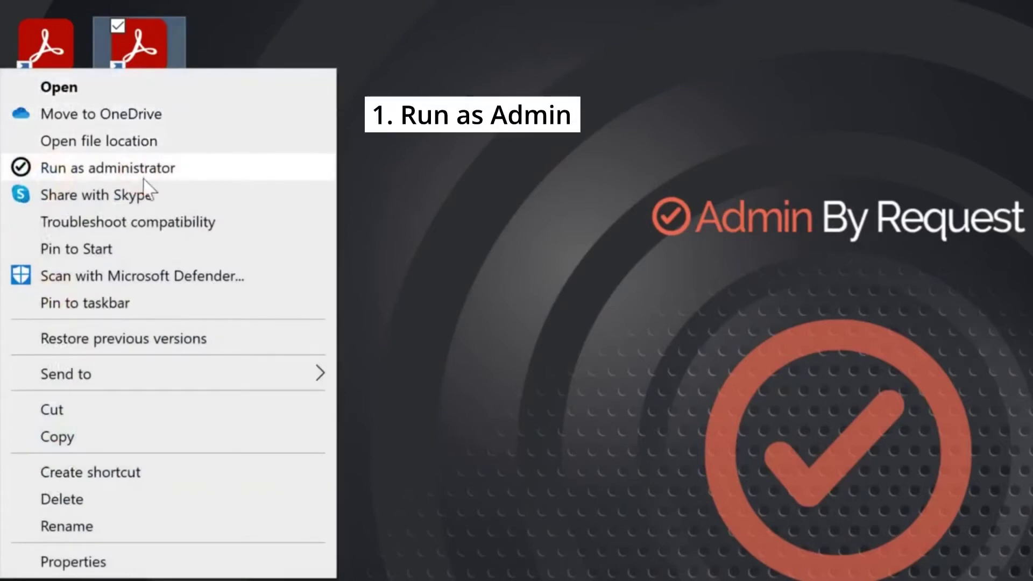
click(238, 177)
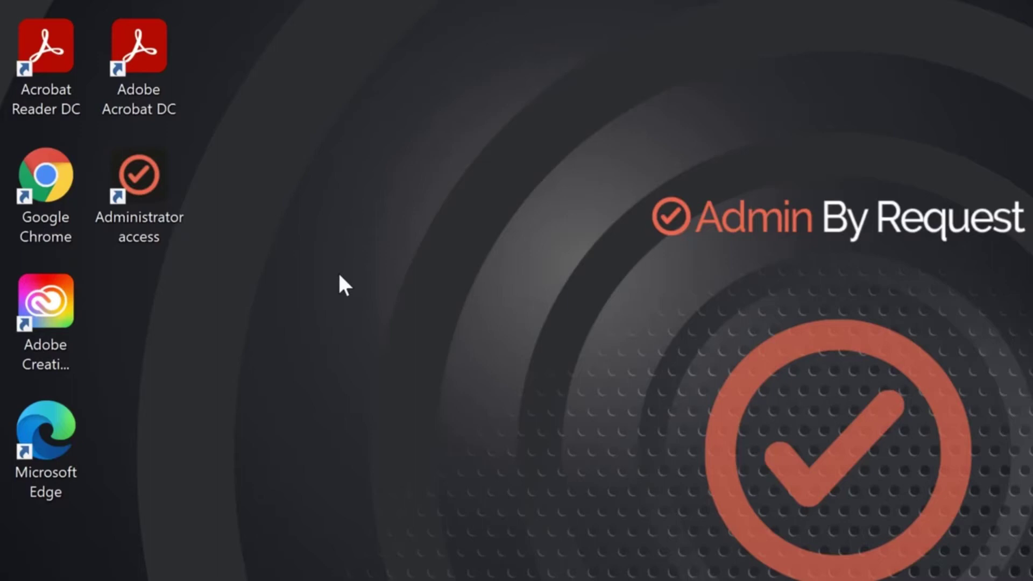
- Request an administrator session with the reason 'Installing tablet drivers' and dismiss the confirmation
click(154, 170)
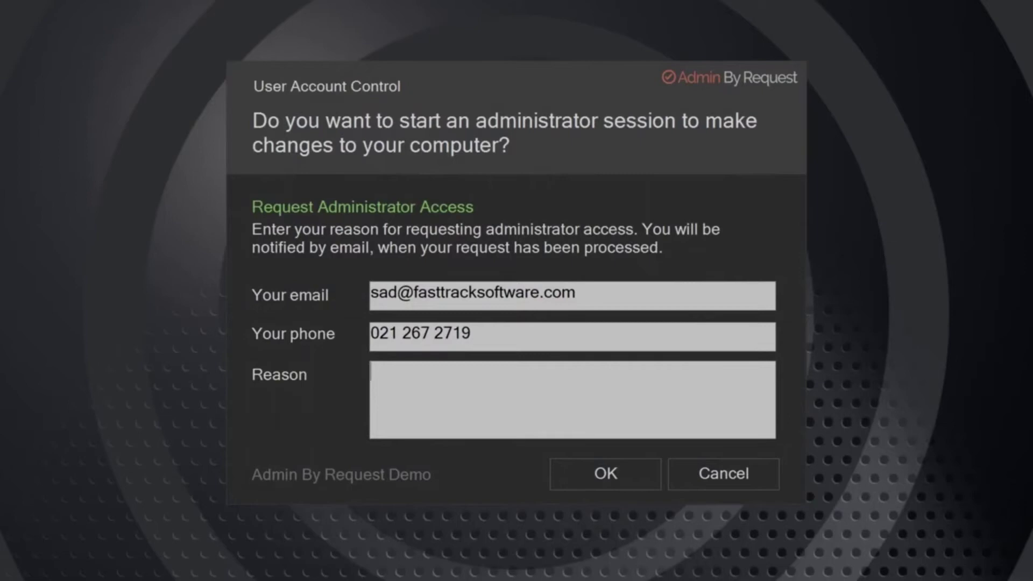
text(Installing)
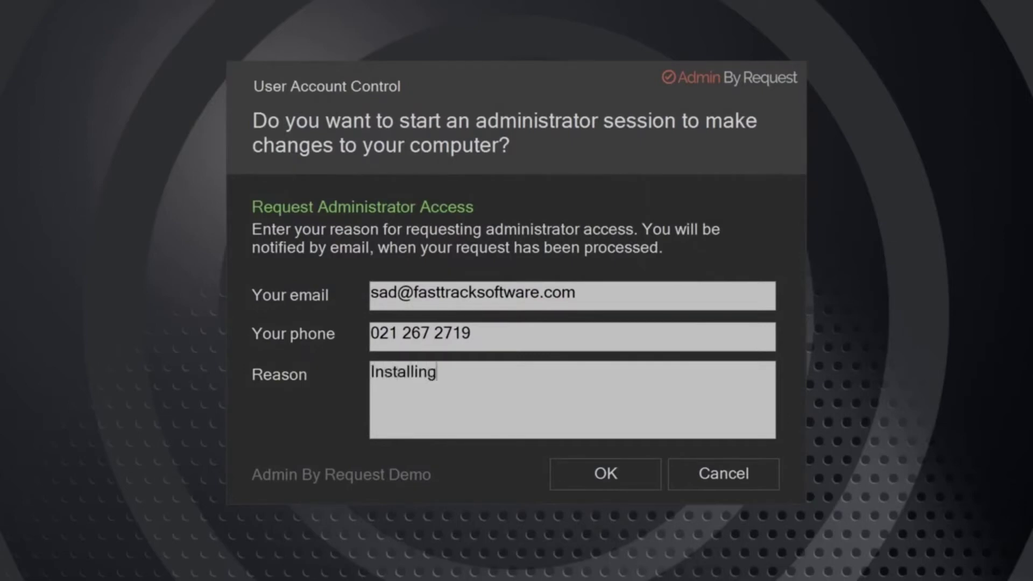
text( tablet drivers)
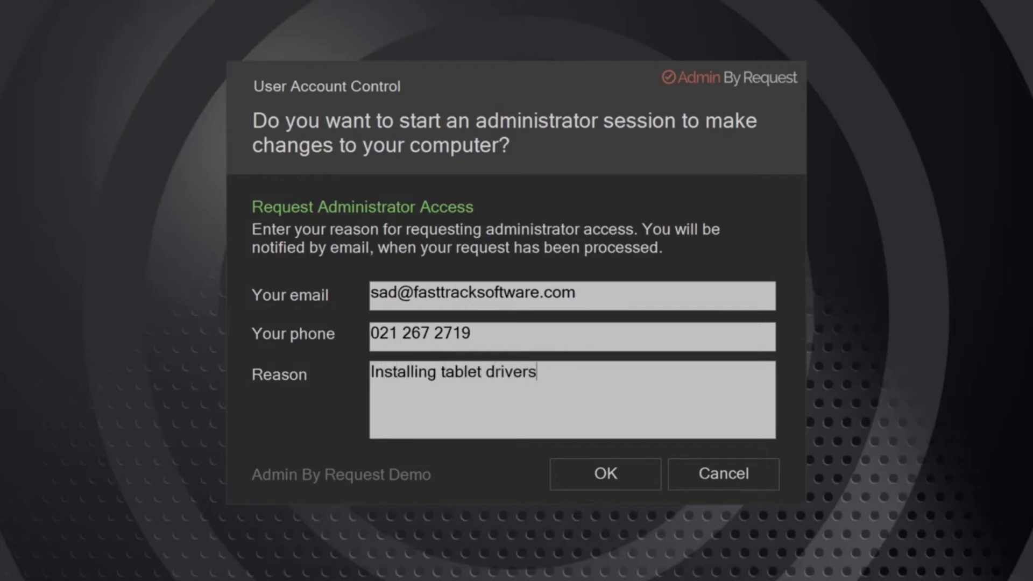
click(609, 474)
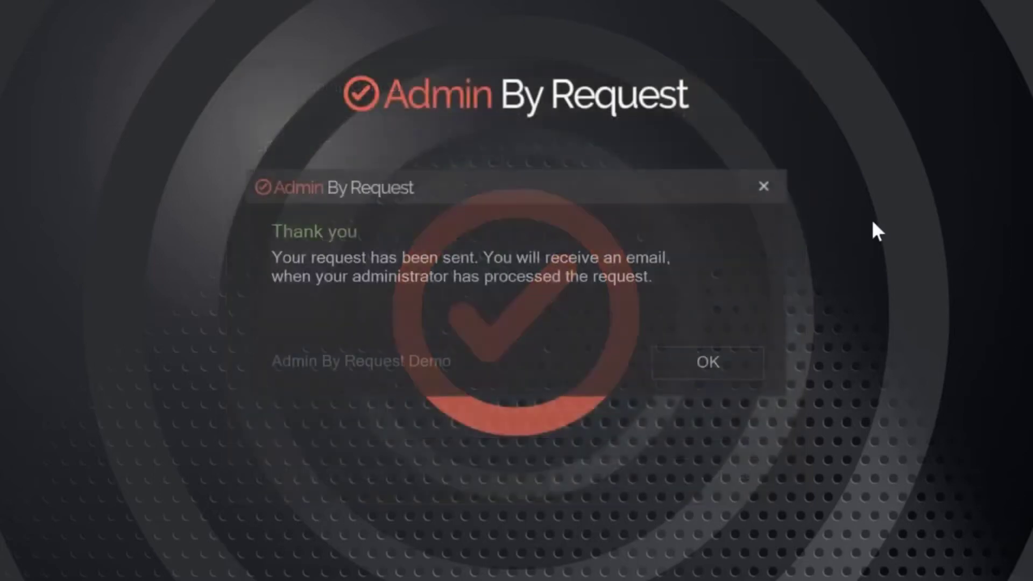
click(736, 357)
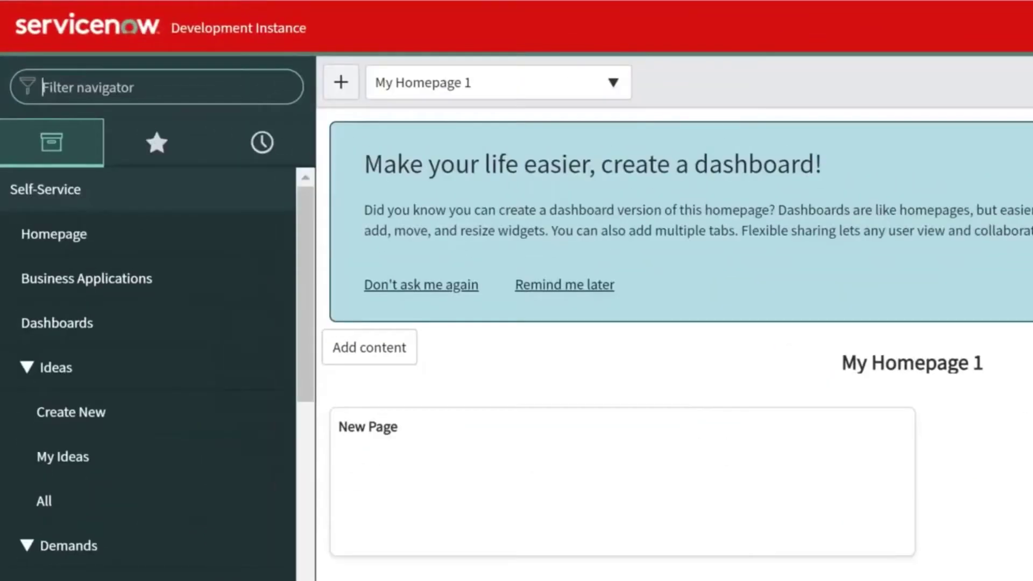
- Approve the Admin Session request under Admin By Request > Requests and return to the list
text(Admin)
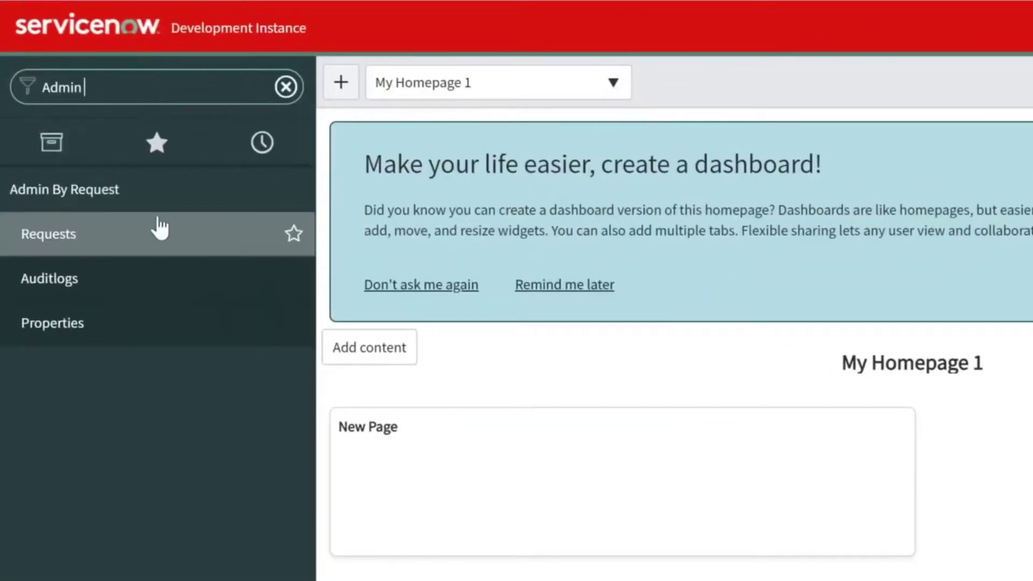
click(159, 237)
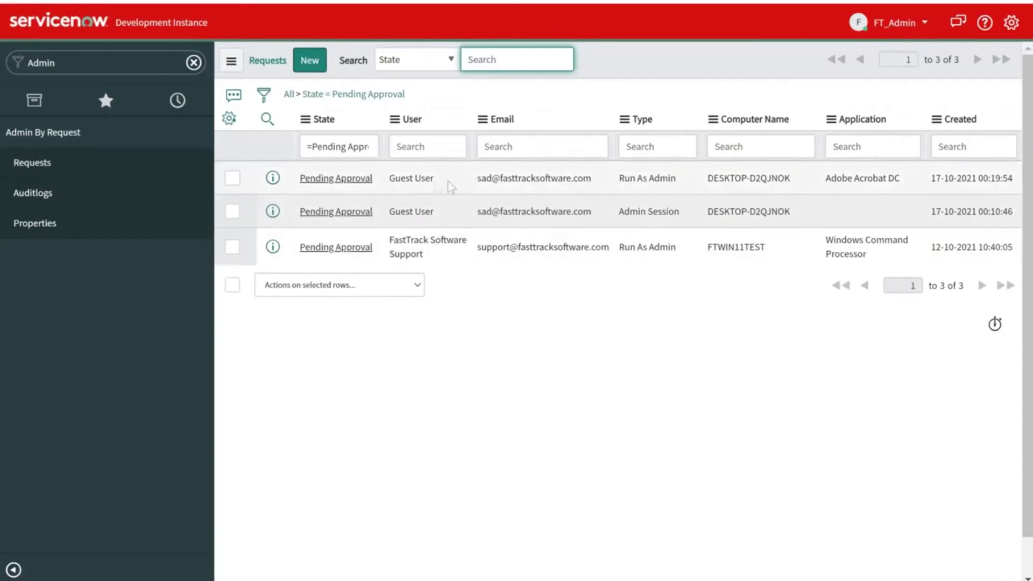
click(355, 212)
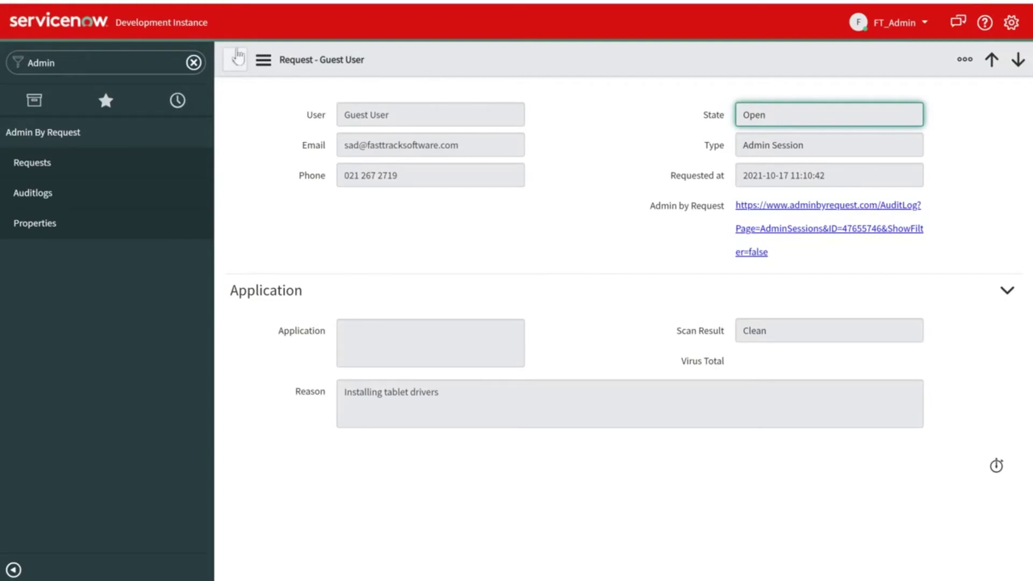
click(237, 60)
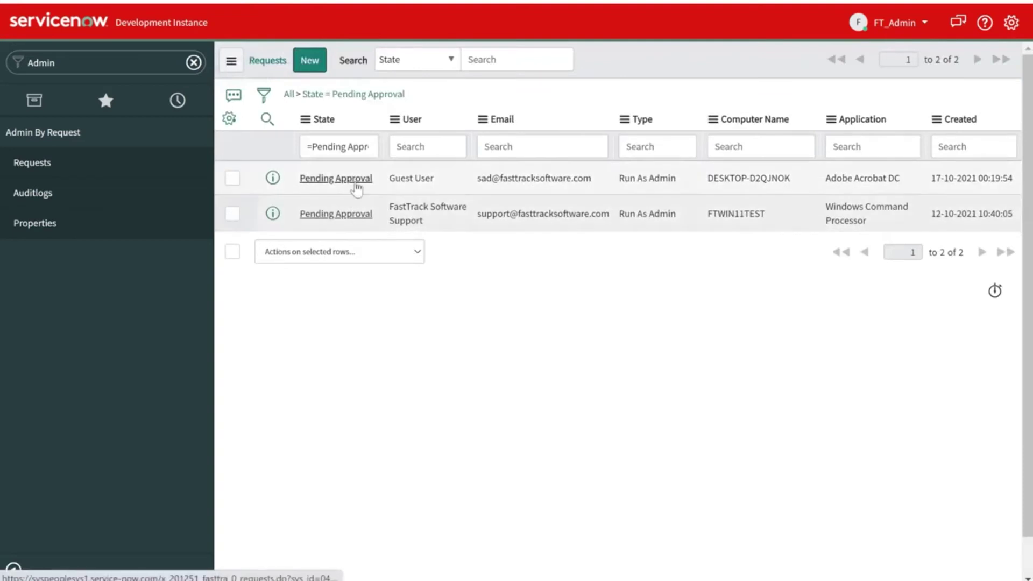
- Deny the Adobe Acrobat DC request with reason 'Poses security risk, contact IT Support', then minimise Chrome
click(336, 178)
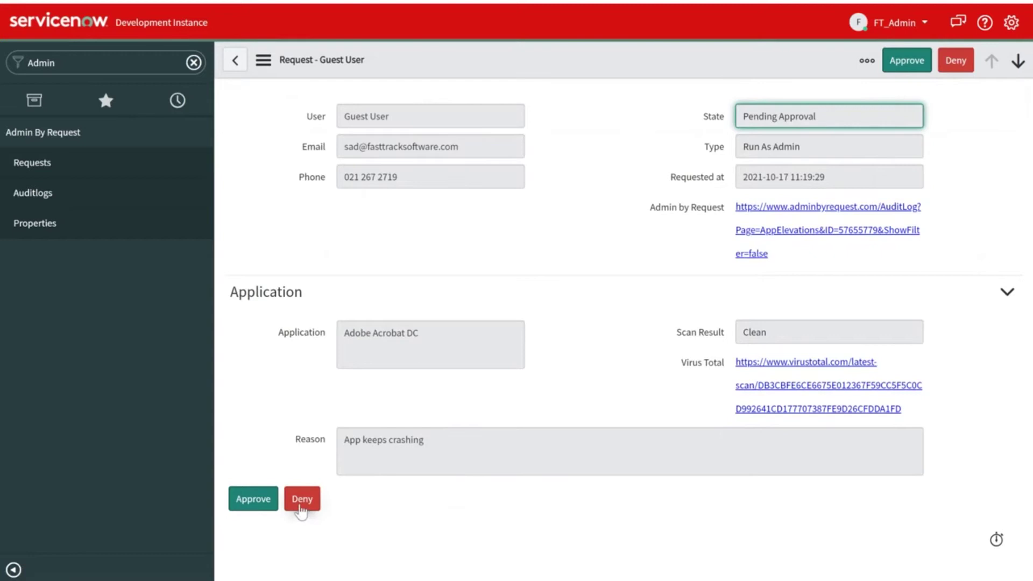
click(301, 500)
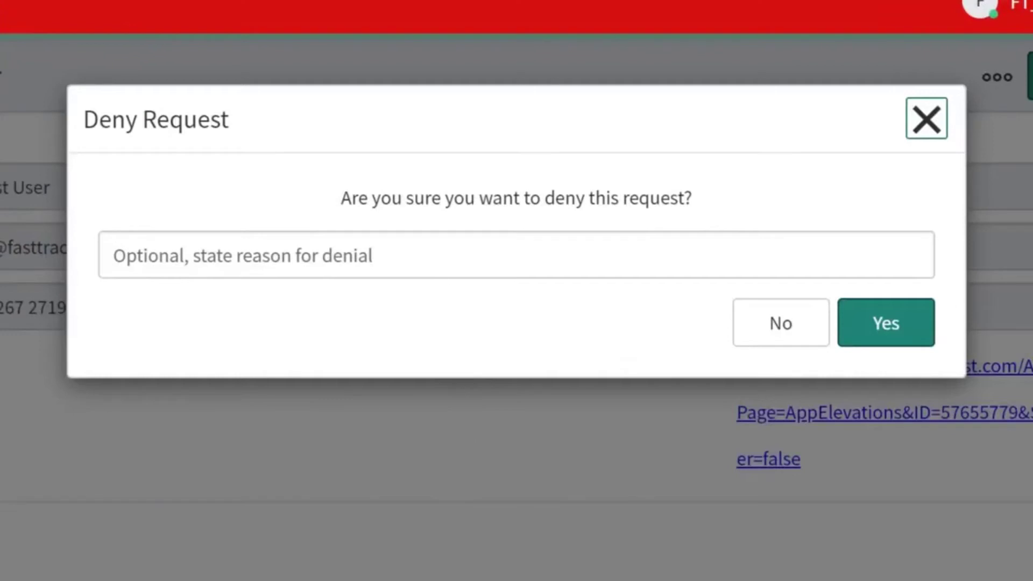
click(439, 267)
text(Po)
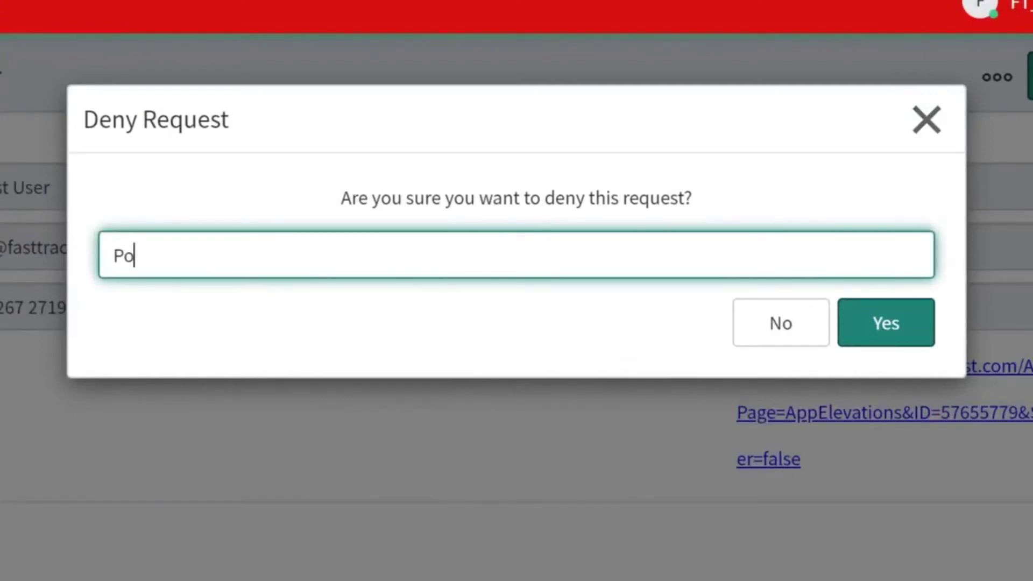
text(ses secur)
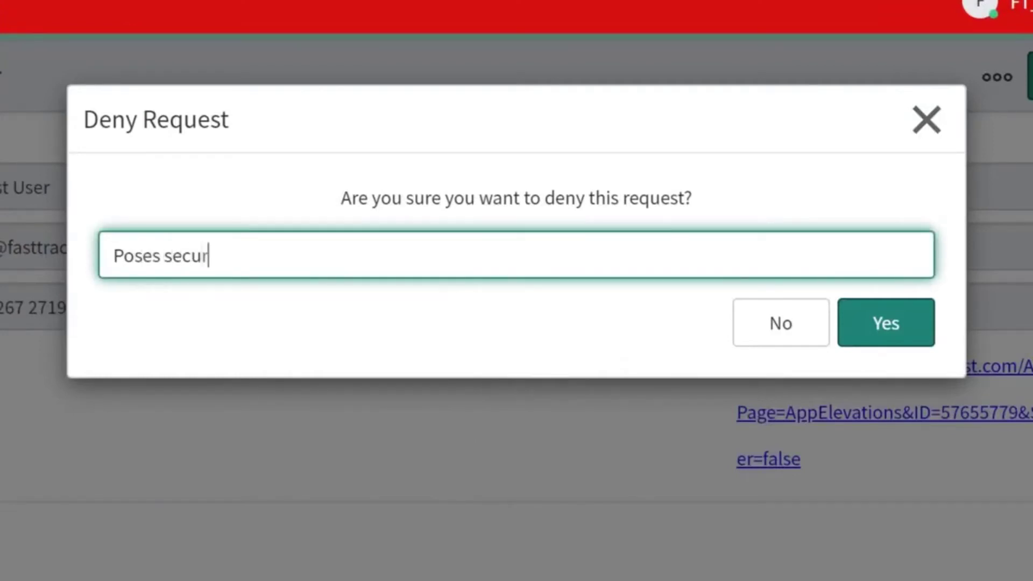
text(ity risk, con)
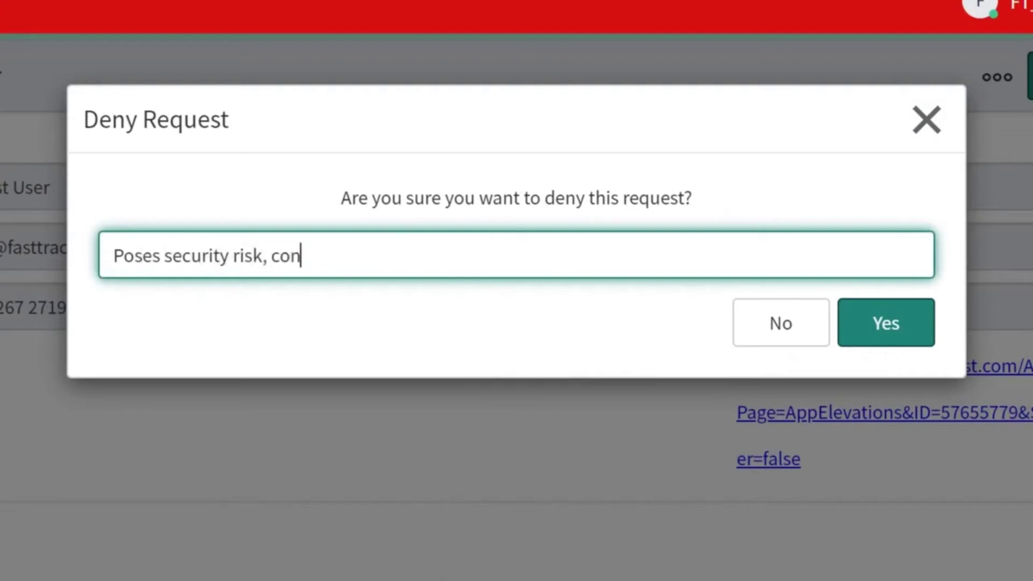
text(tact IT Support)
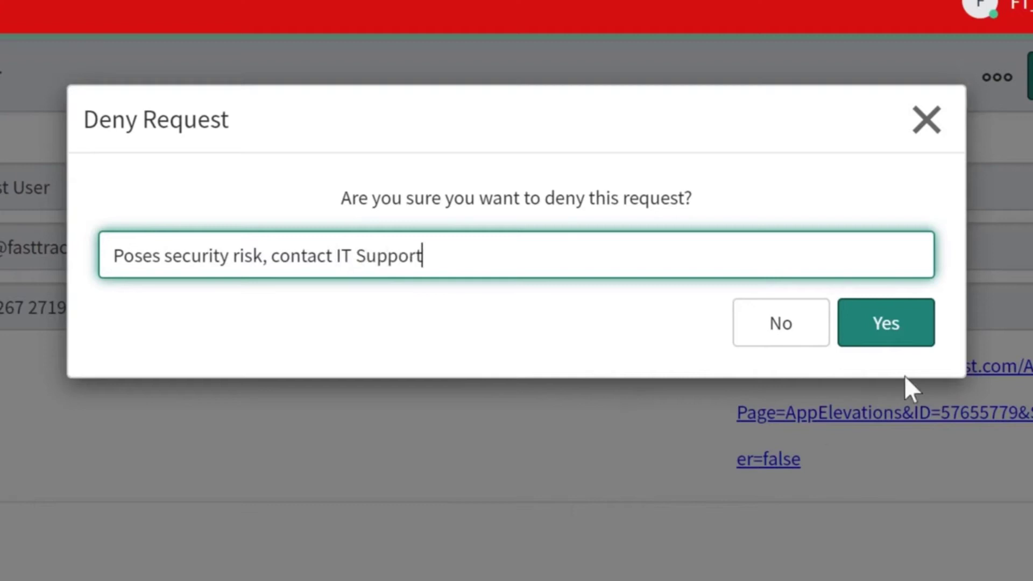
click(905, 340)
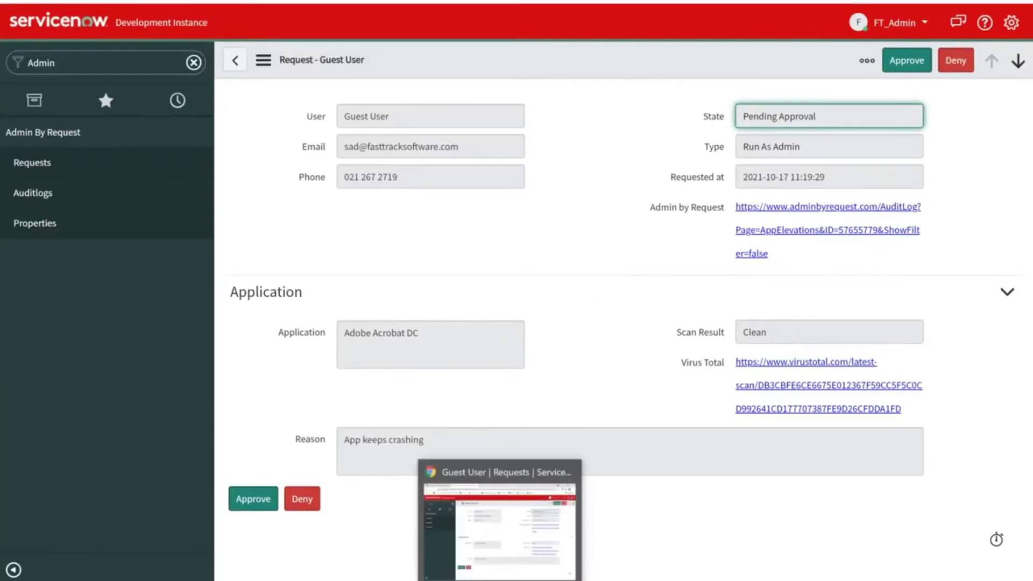
click(499, 580)
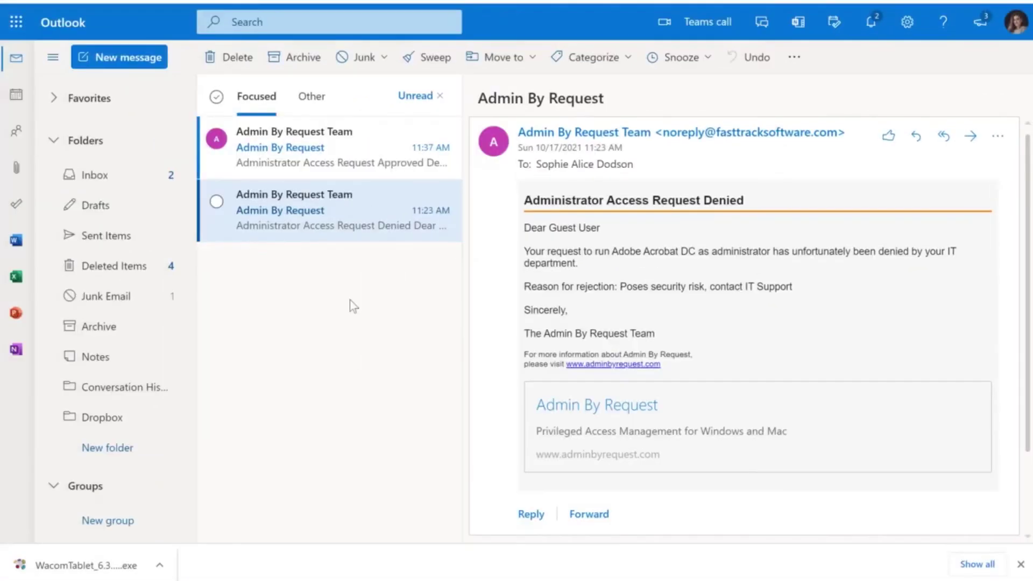
- Open the 11:37 AM 'Administrator Access Request Approved' email
click(308, 163)
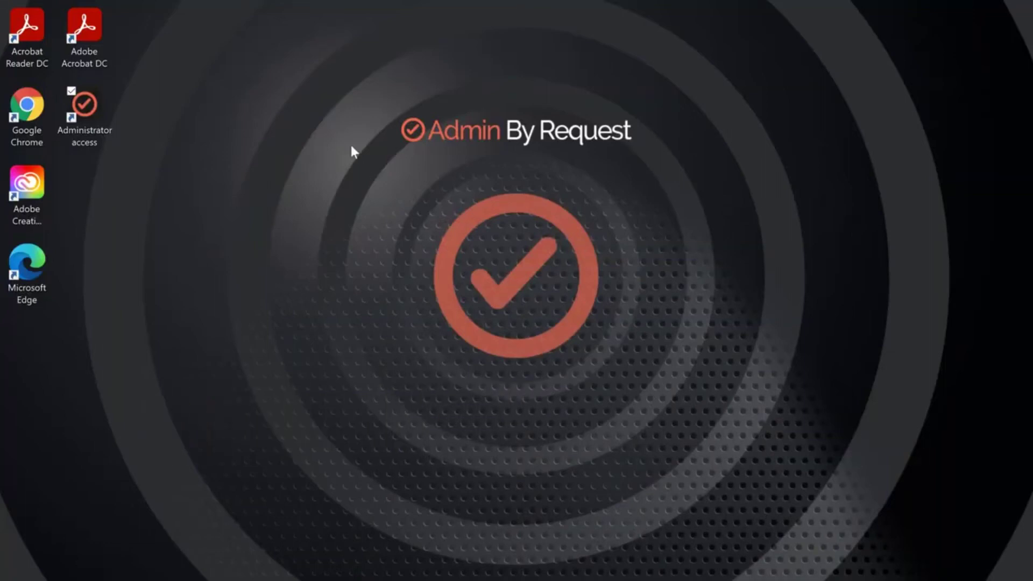
- Start the approved administrator session from the Administrator access icon and open Windows search
double_click(84, 111)
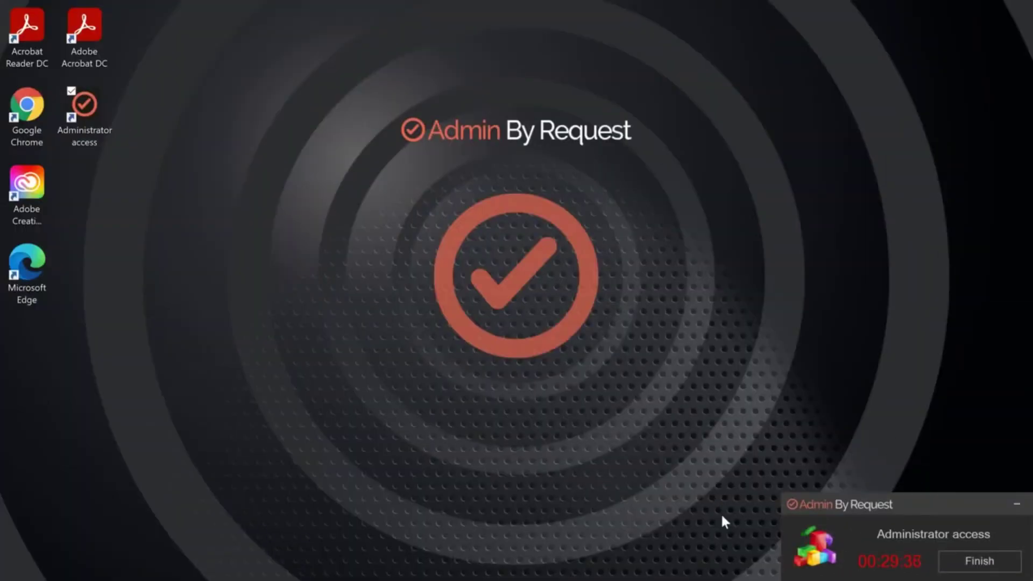
click(153, 580)
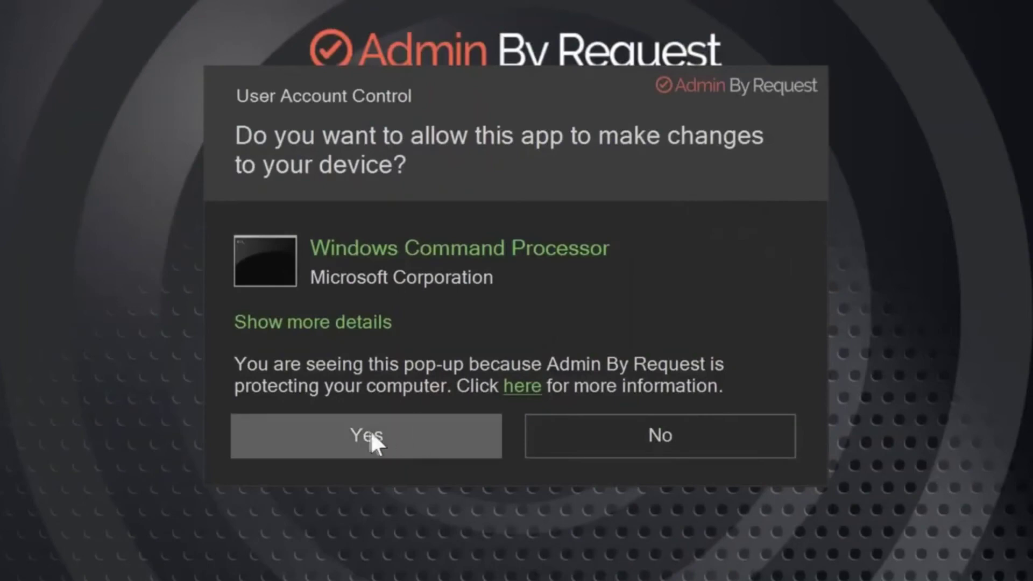
- Run SFC /scannow in an elevated Command Prompt, then return to the mail in Chrome
click(326, 436)
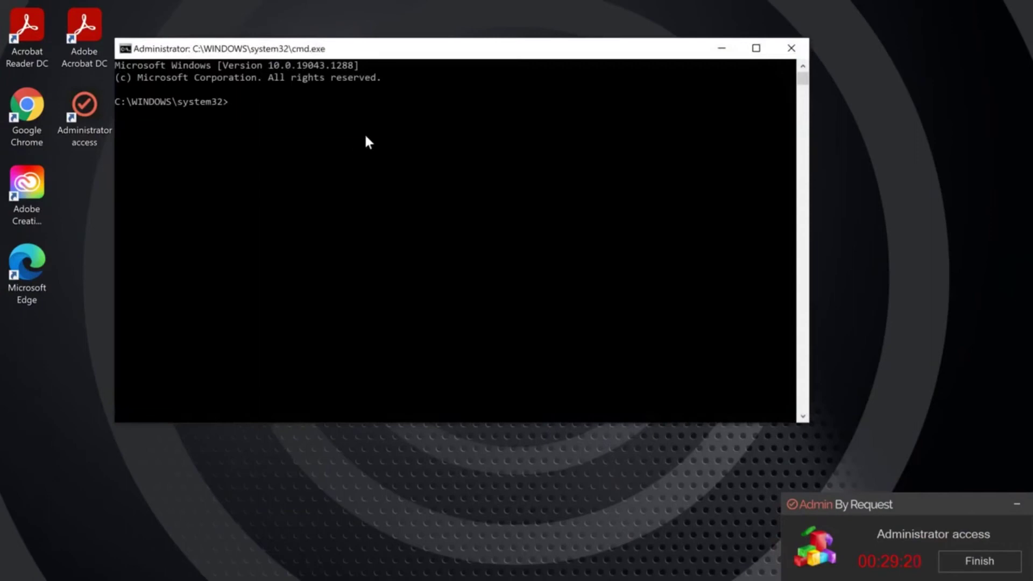
text(SFC)
text( /)
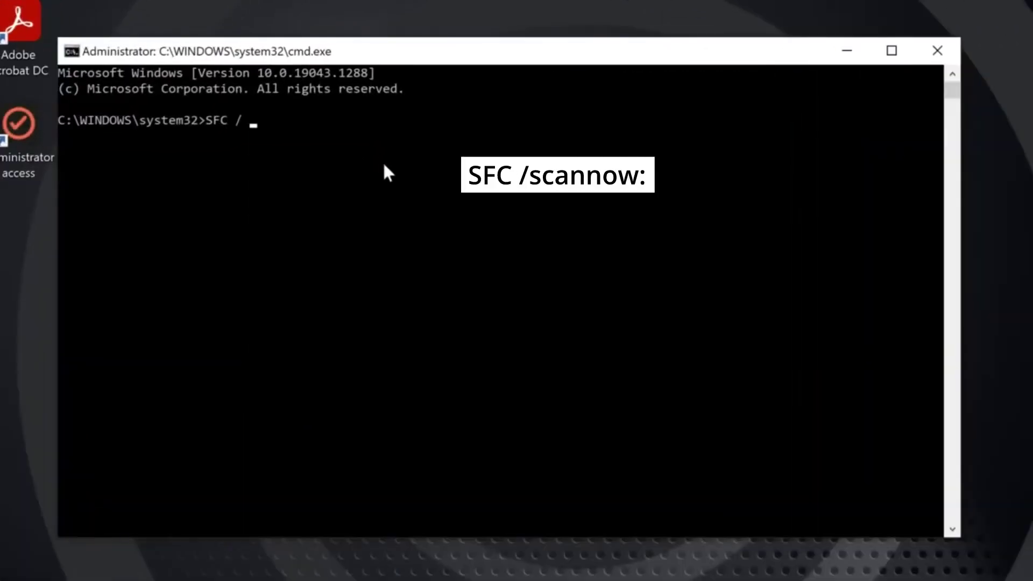
text(scannow)
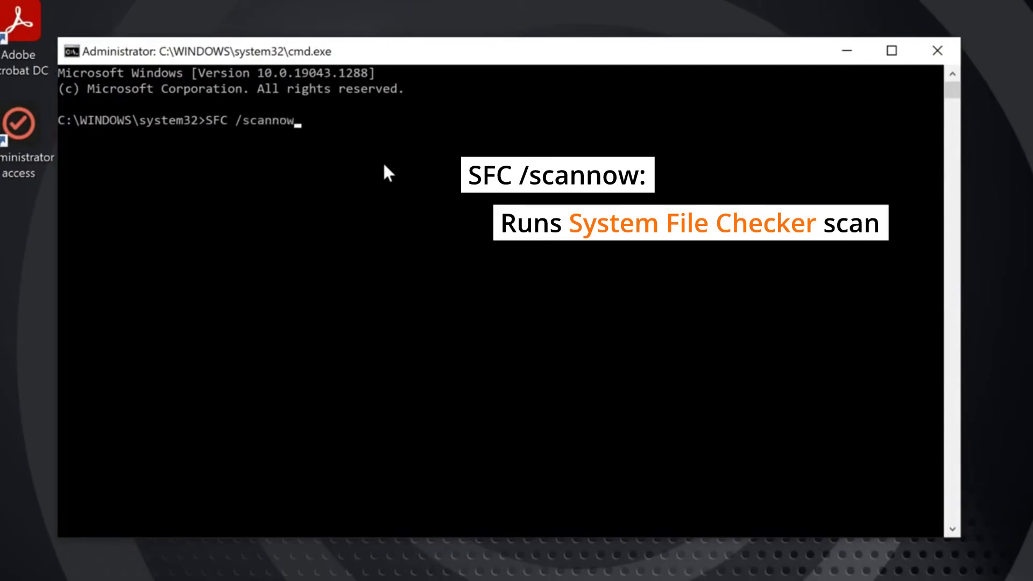
key(Return)
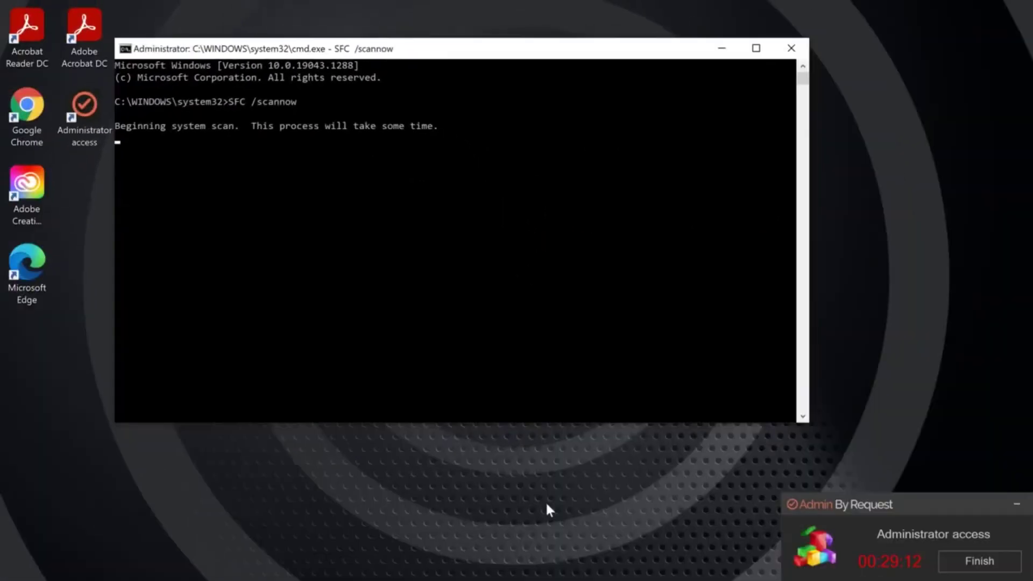
mouse_move(499, 578)
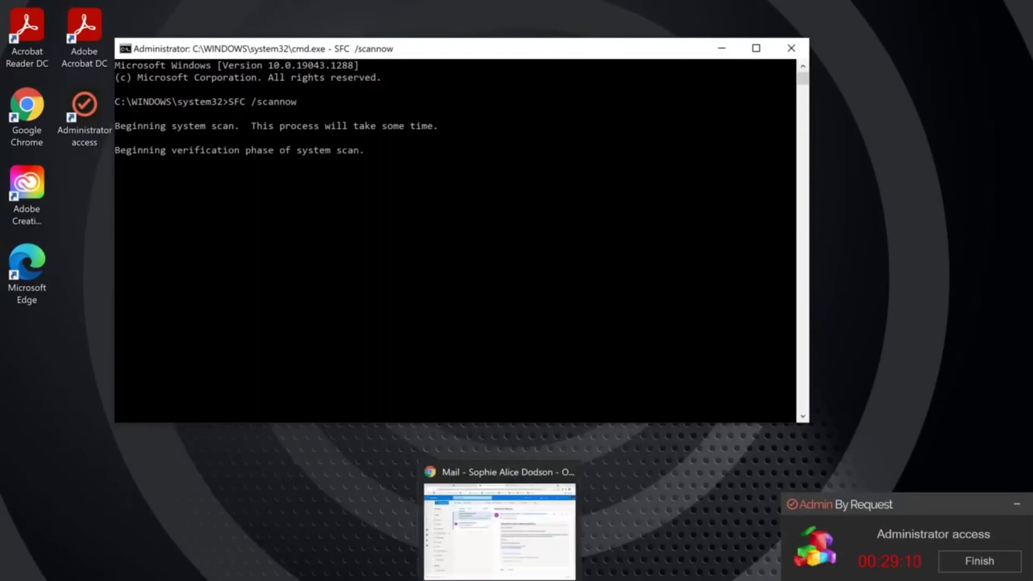
click(499, 533)
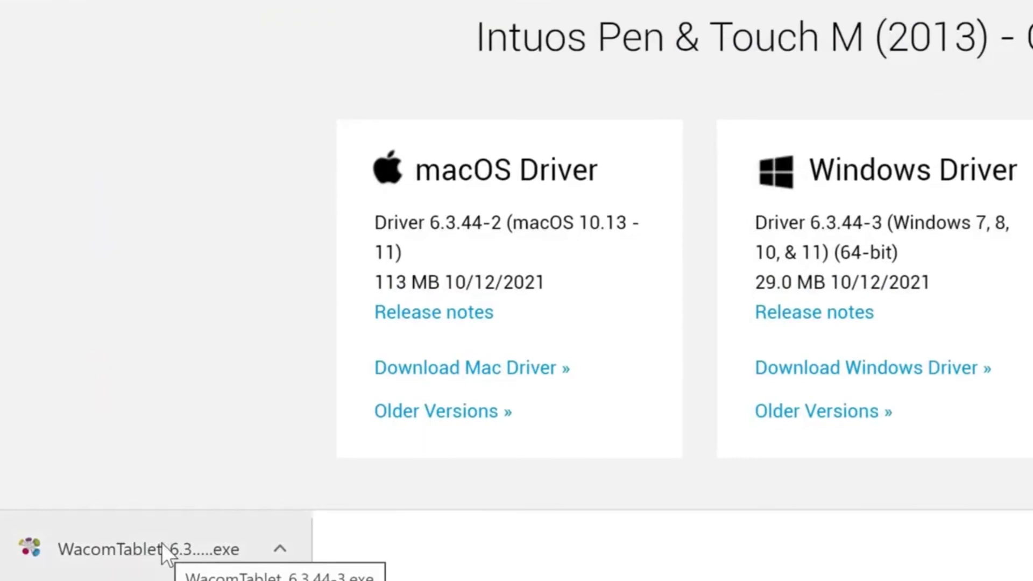
- Install the WacomTablet driver using the user's name and password, accept the licence, then close the installer
click(161, 543)
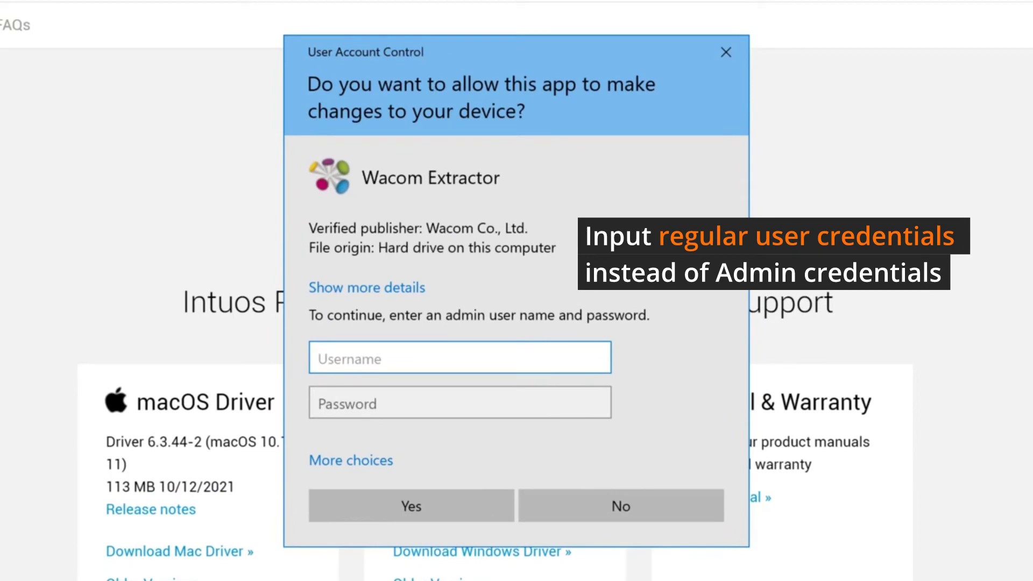
text(Gues)
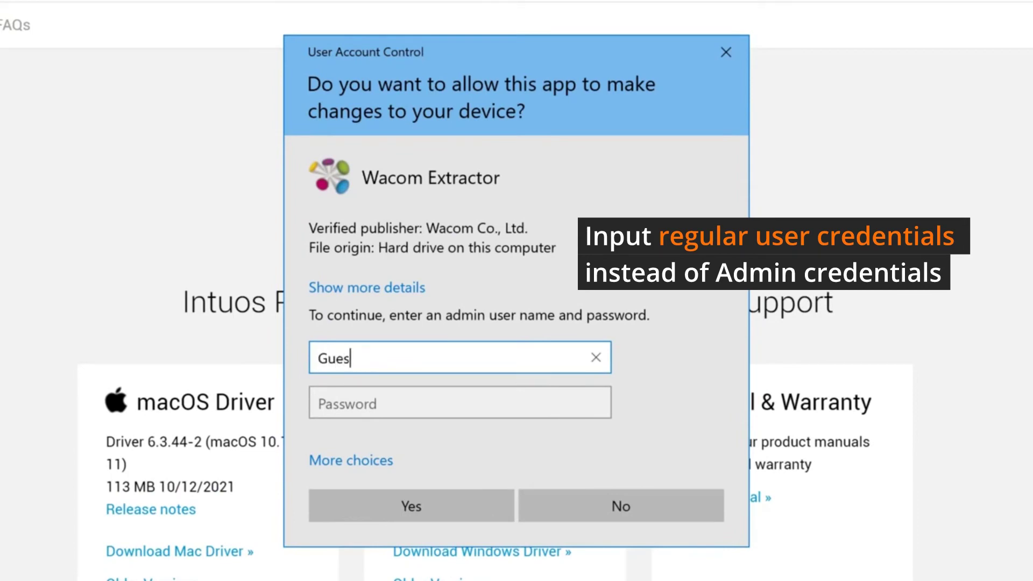
text(t User)
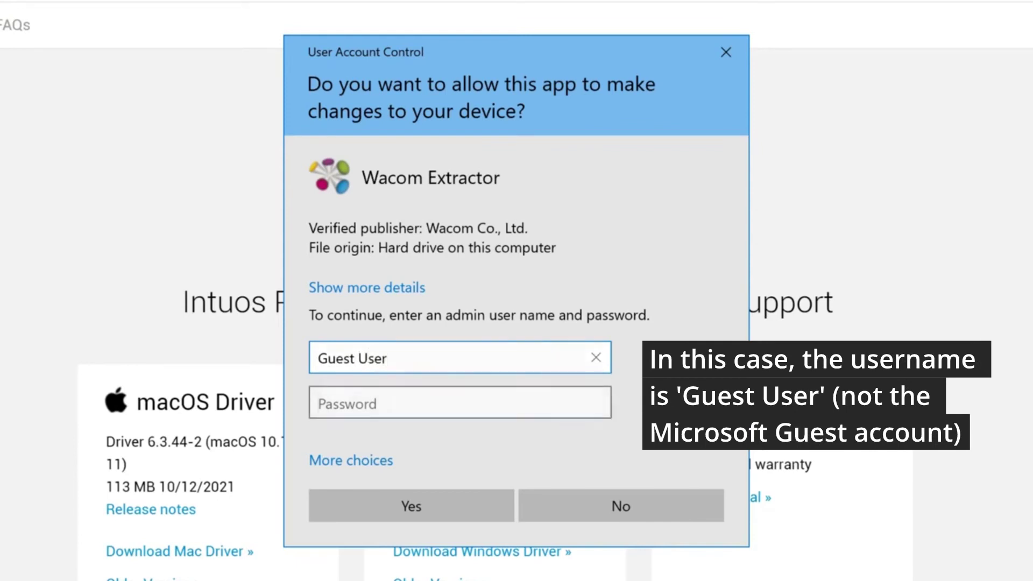
click(460, 402)
text(•••)
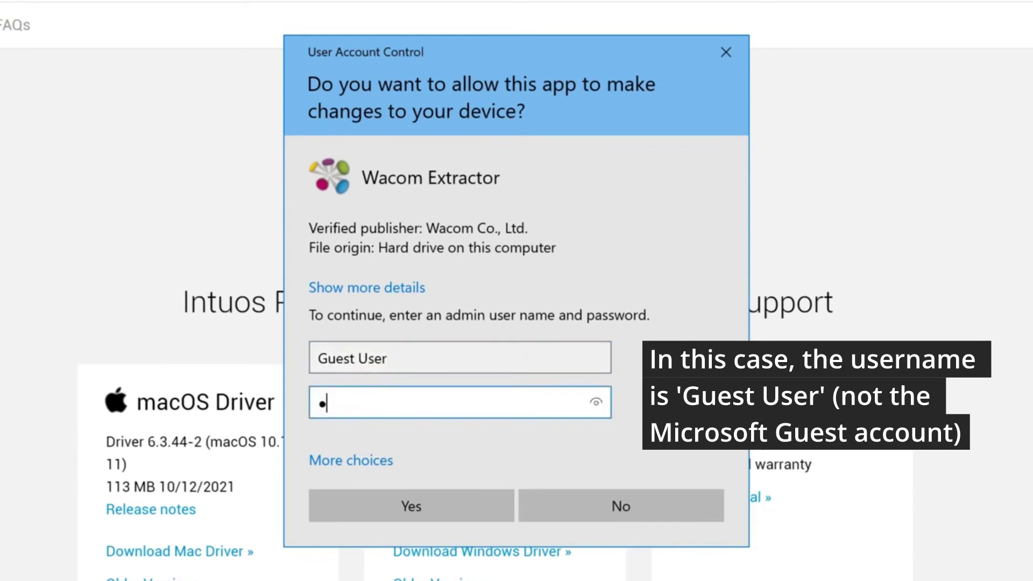
text(•••••••)
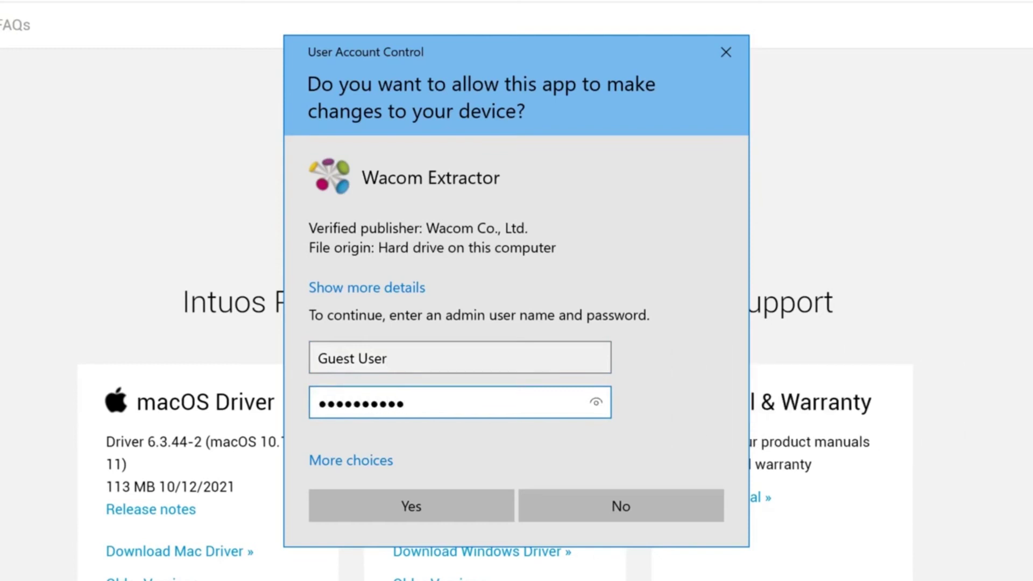
click(445, 503)
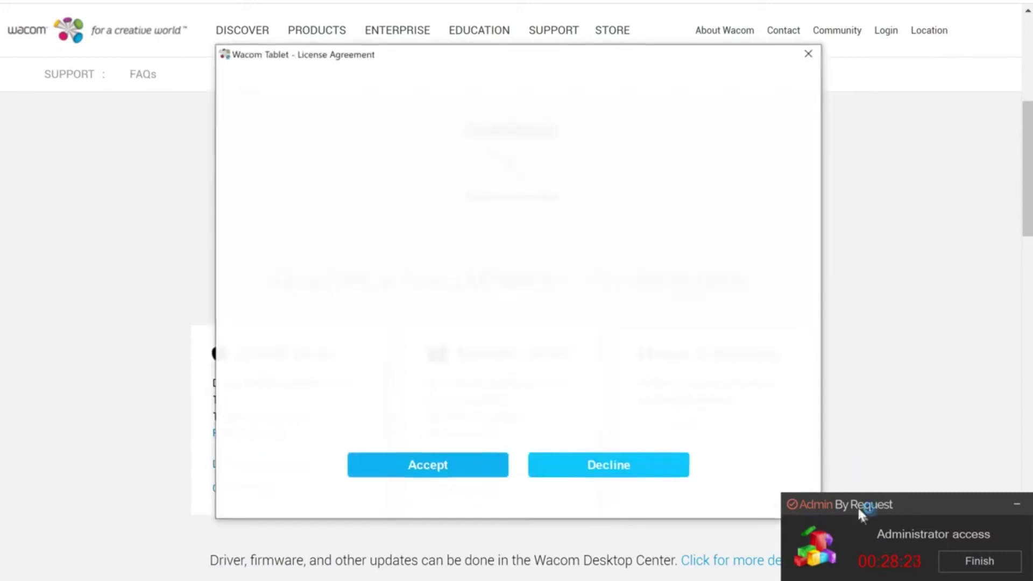
click(387, 474)
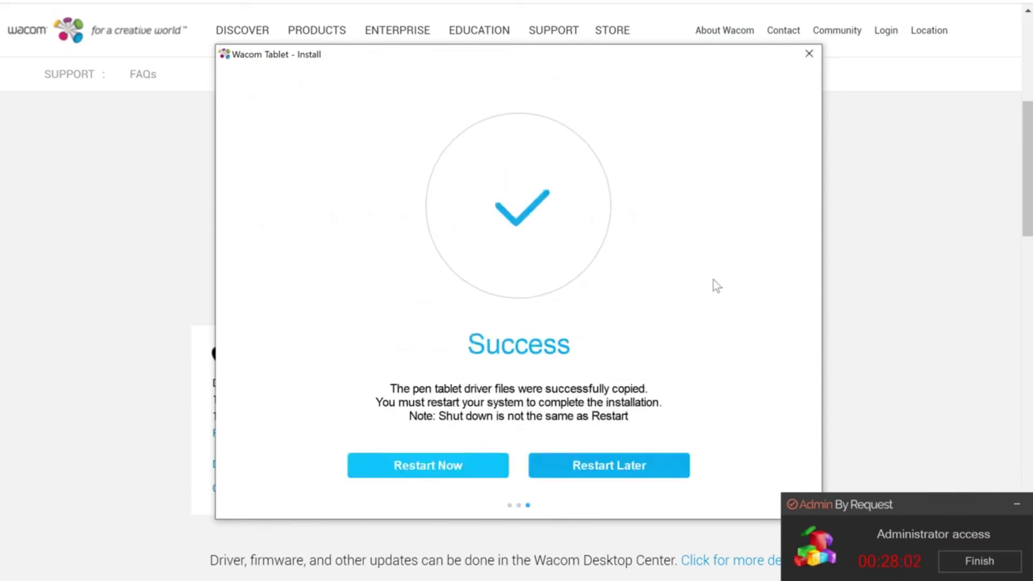
click(808, 53)
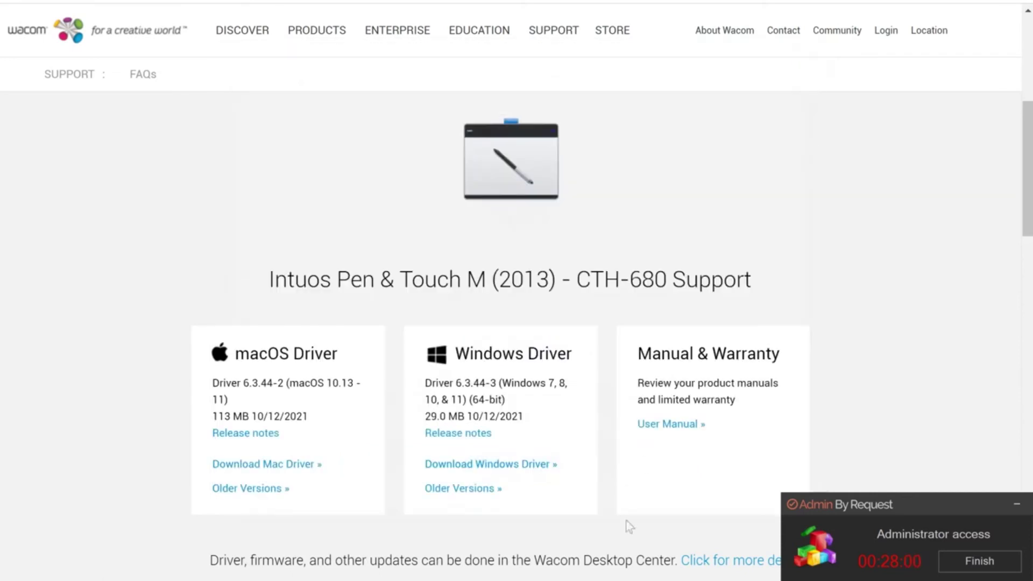
- Close the running scan command window and end the administrator access session
key(alt+Tab)
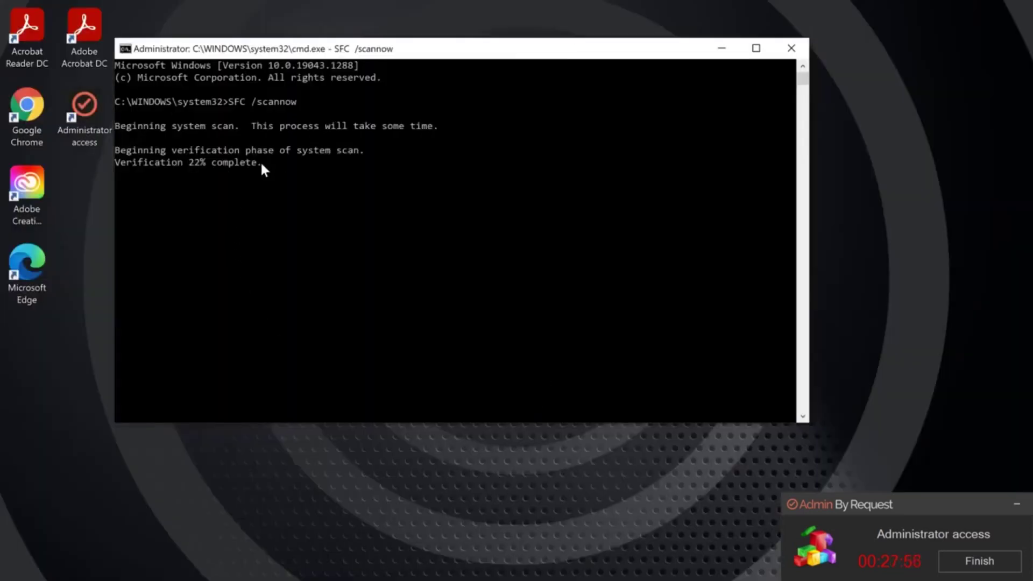
click(789, 47)
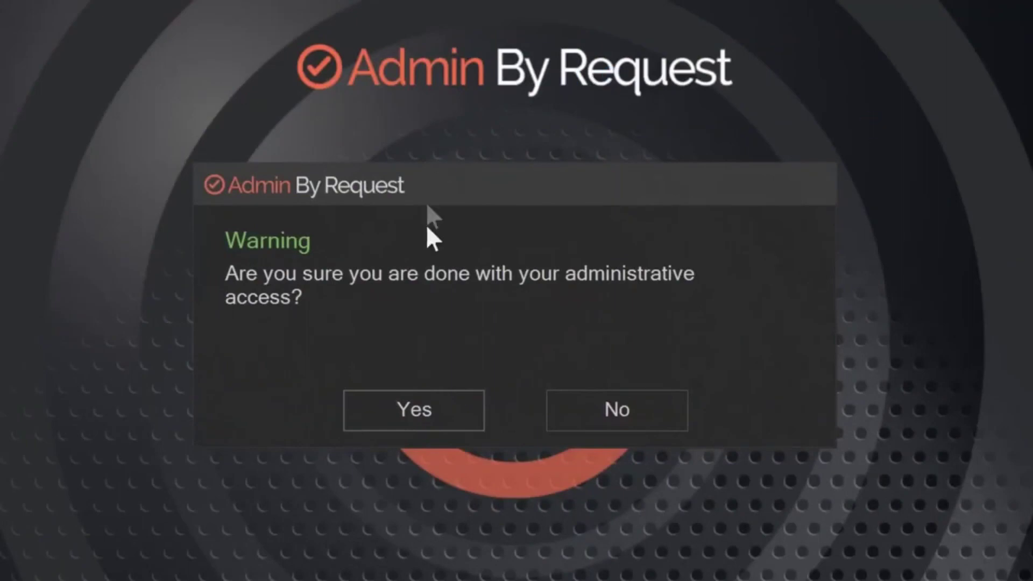
click(428, 422)
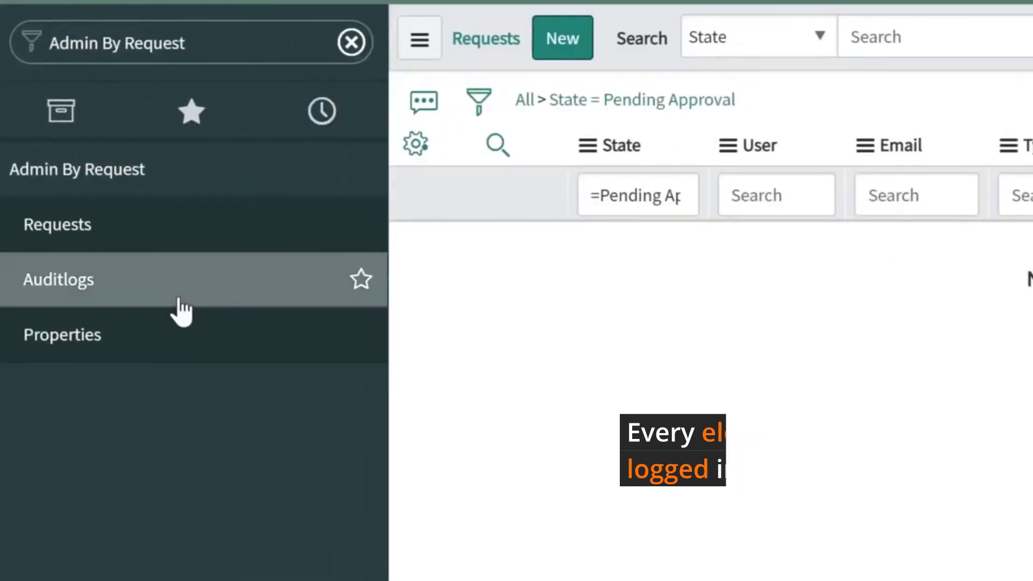
click(181, 310)
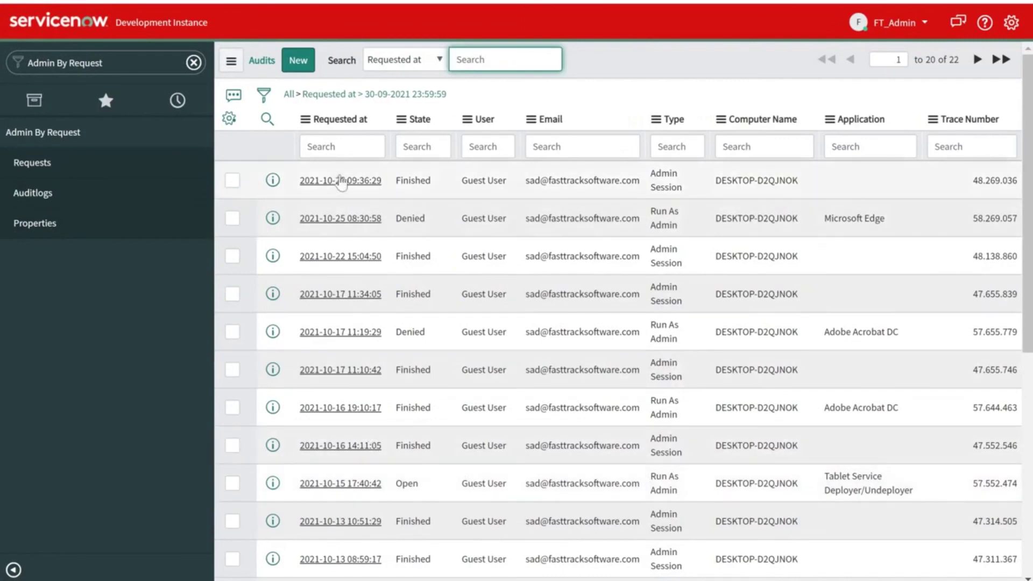
click(341, 181)
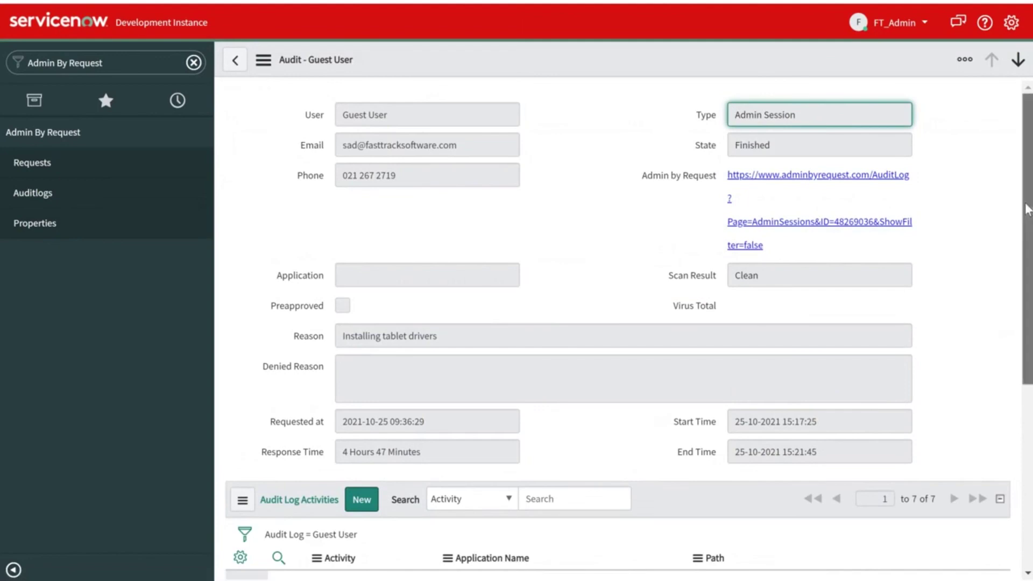
- Review the logged System Integrity Check, Tablet Service Deployer and Wacom Tablet install activities
drag(1028, 209, 1028, 398)
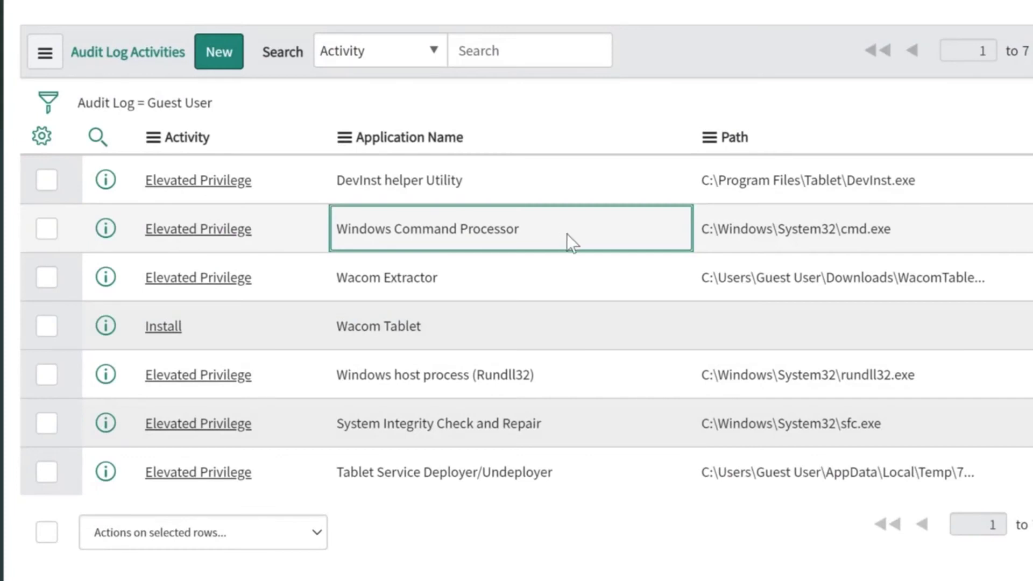
click(570, 424)
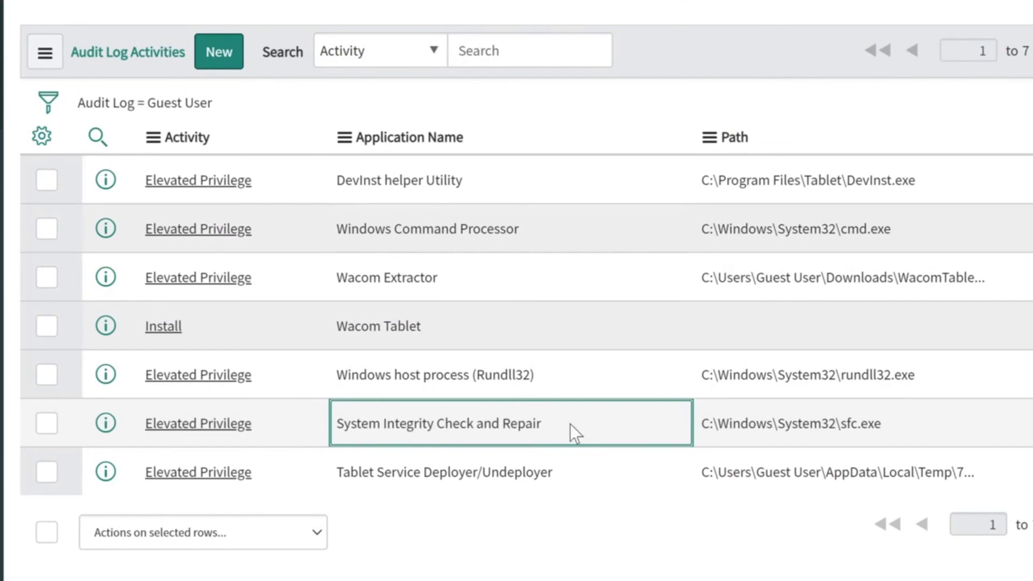
click(554, 483)
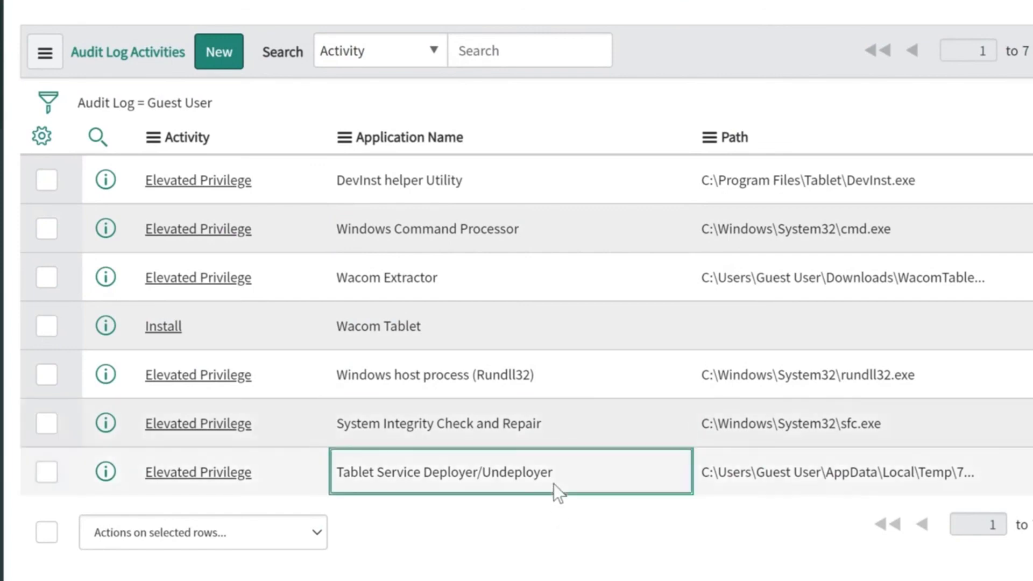
click(494, 321)
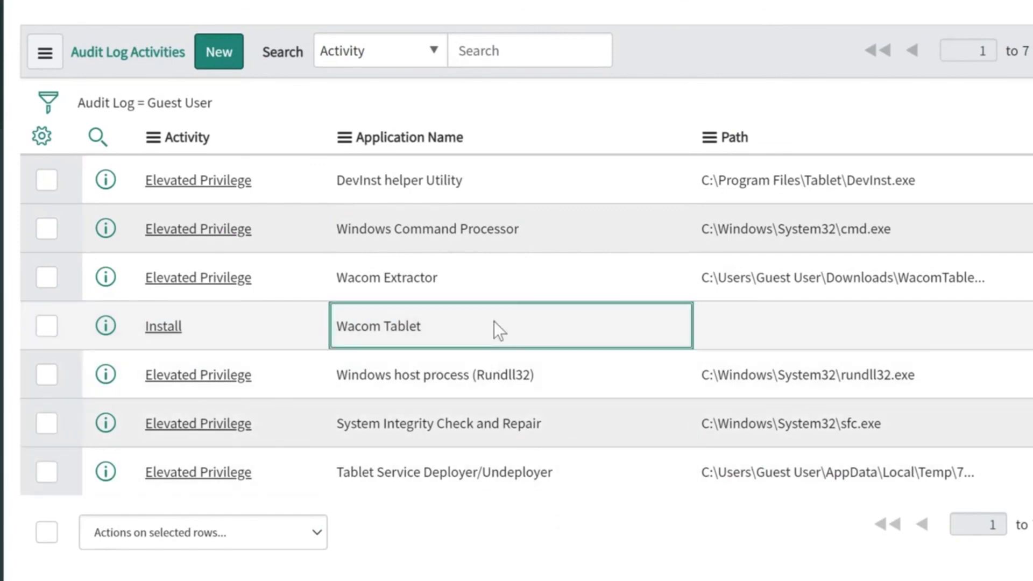